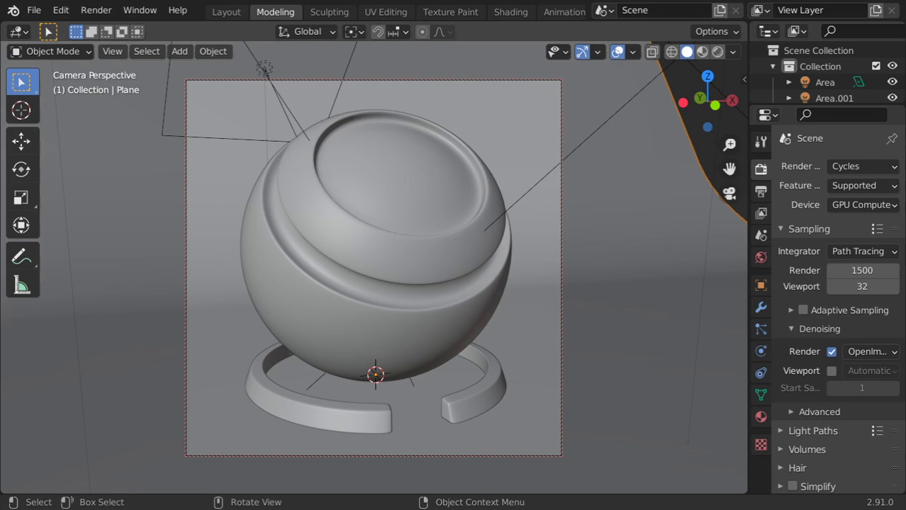
Select the shader-ball sphere and show its material settings in front view
{"action": "left_click", "coordinate": [446, 262]}
{"action": "key", "text": "KP_1"}
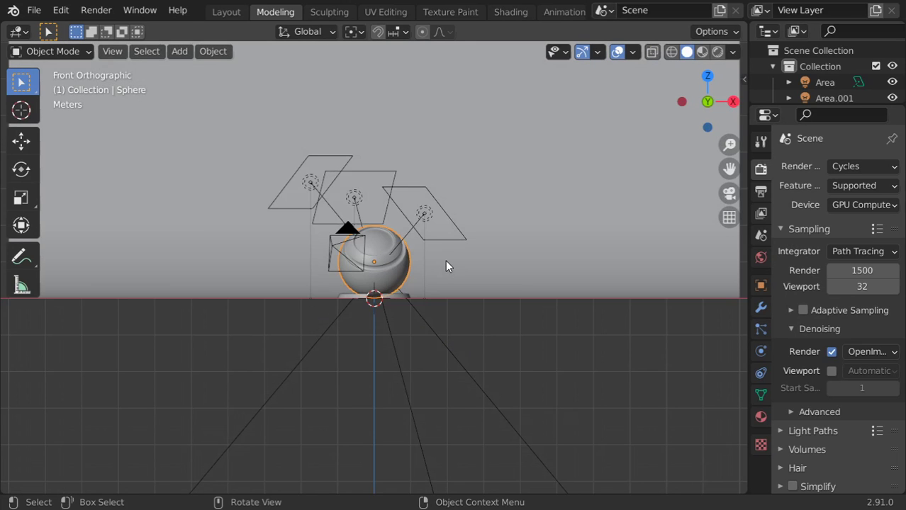
{"action": "scroll", "coordinate": [445, 260], "scroll_direction": "up", "scroll_amount": 3}
{"action": "middle_click_drag", "start_coordinate": [458, 267], "coordinate": [444, 292]}
{"action": "scroll", "coordinate": [444, 293], "scroll_direction": "up", "scroll_amount": 3}
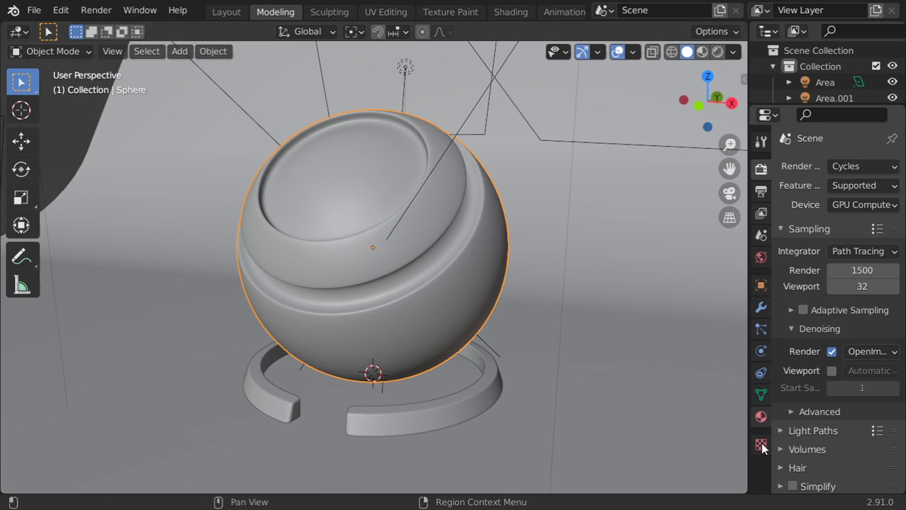
{"action": "left_click", "coordinate": [760, 416]}
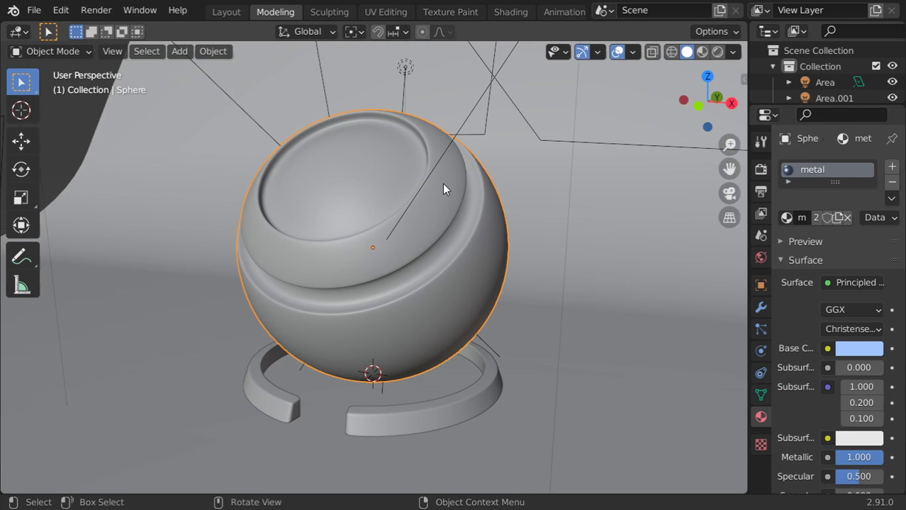
Save the scene as Tiles-Procedural1.blend and rename the sphere's material from metal to tiles
{"action": "key", "text": "ctrl+shift+s"}
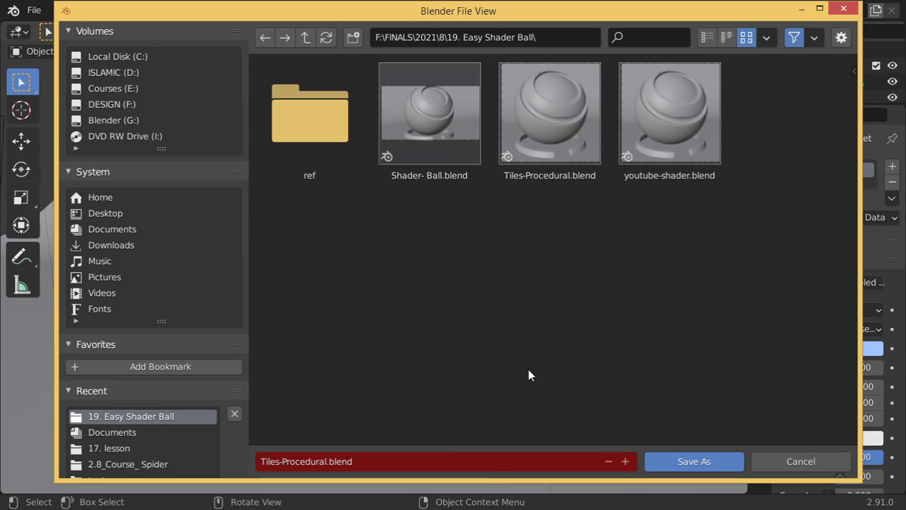
{"action": "left_click", "coordinate": [627, 461]}
{"action": "left_click", "coordinate": [648, 462]}
{"action": "type", "text": "Tile"}
{"action": "key", "text": "Return"}
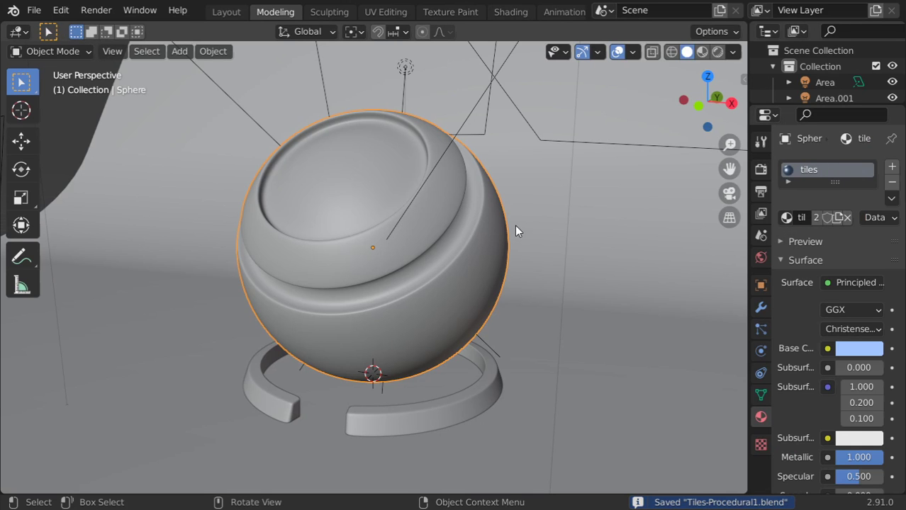
In the Shading workspace, add a Brick Texture node to the tiles material
{"action": "key", "text": "ctrl+Page_Down"}
{"action": "key", "text": "ctrl+Page_Down"}
{"action": "key", "text": "ctrl+Page_Down"}
{"action": "key", "text": "ctrl+Page_Down"}
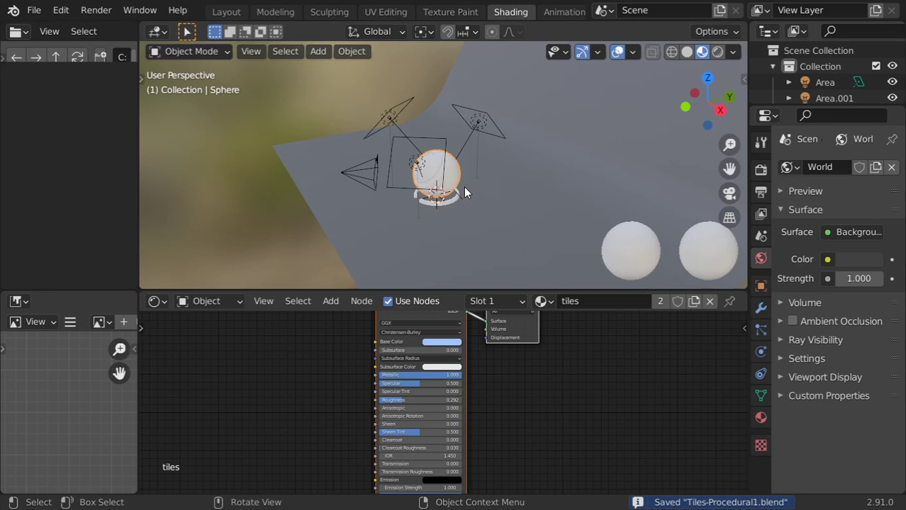
{"action": "scroll", "coordinate": [435, 259], "scroll_direction": "up", "scroll_amount": 4}
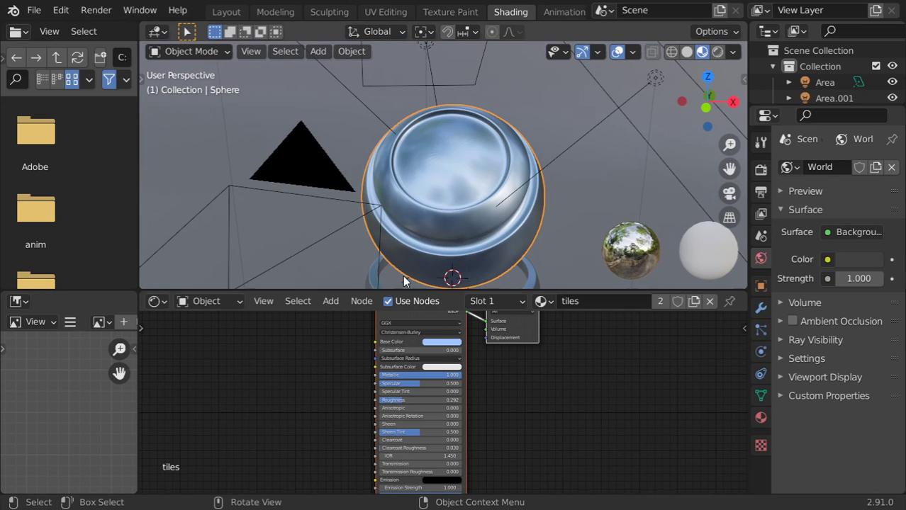
{"action": "left_click_drag", "start_coordinate": [389, 291], "coordinate": [369, 190]}
{"action": "middle_click_drag", "start_coordinate": [354, 250], "coordinate": [389, 291]}
{"action": "key", "text": "shift+a"}
{"action": "left_click", "coordinate": [323, 302]}
{"action": "type", "text": "bri"}
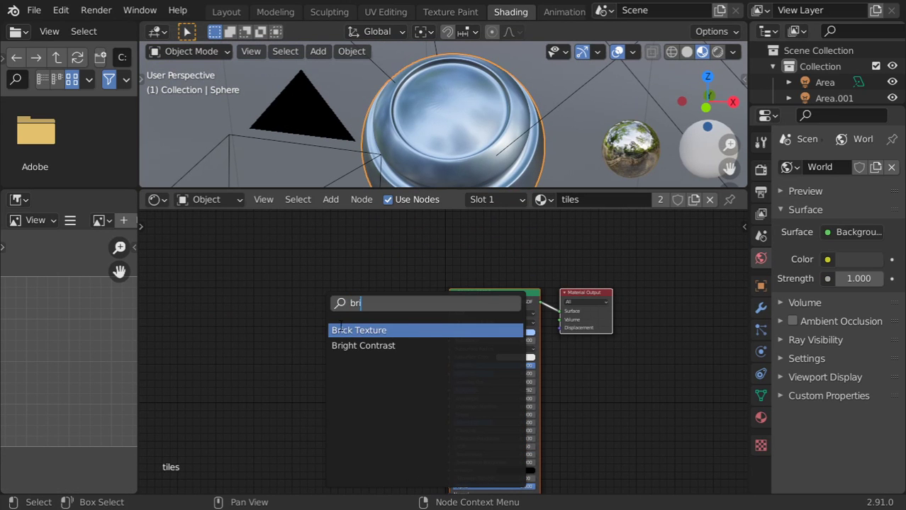
{"action": "left_click", "coordinate": [340, 330]}
{"action": "left_click", "coordinate": [291, 296]}
Map the bricks through Object texture coordinates and connect brick Color to Base Color
{"action": "key", "text": "ctrl+t"}
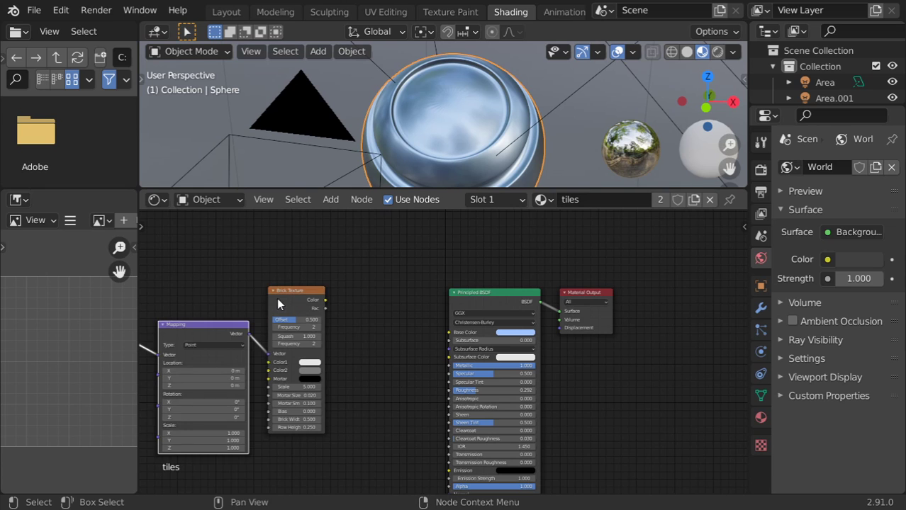
{"action": "scroll", "coordinate": [276, 300], "scroll_direction": "left", "scroll_amount": 5}
{"action": "left_click_drag", "start_coordinate": [226, 351], "coordinate": [254, 343]}
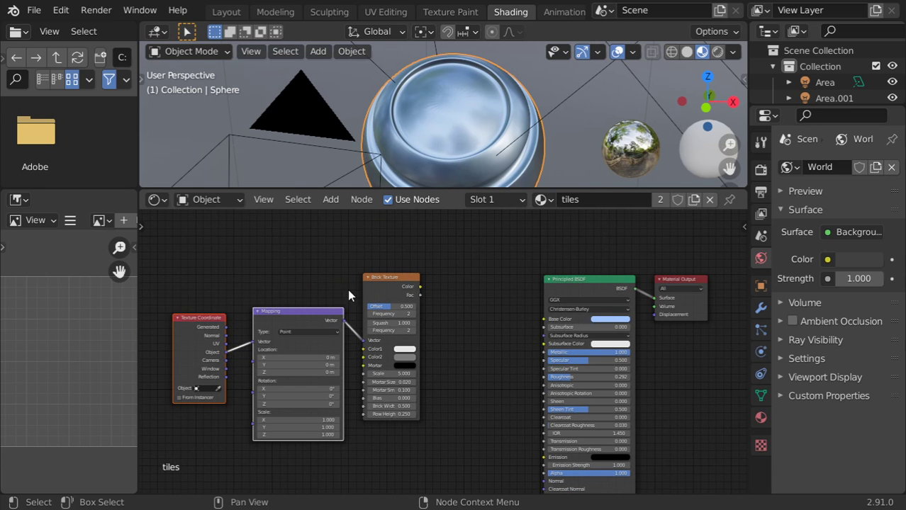
{"action": "left_click", "coordinate": [395, 278]}
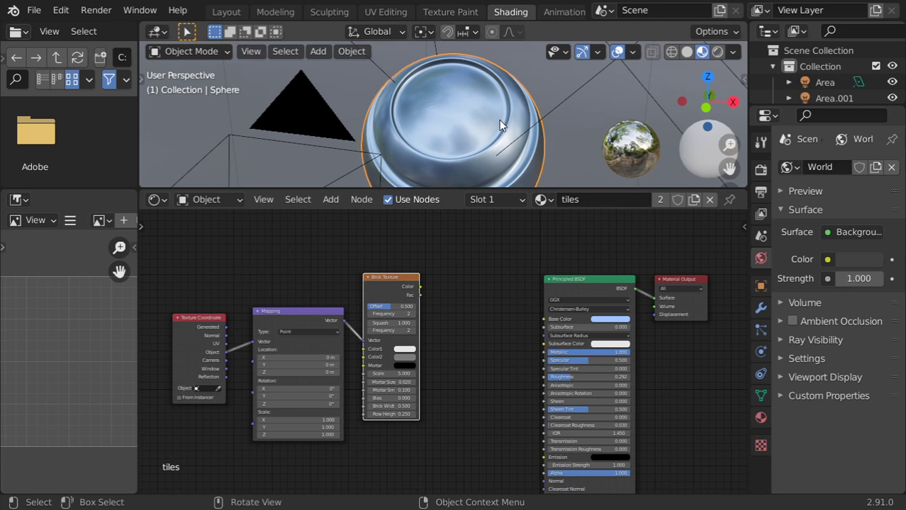
{"action": "key", "text": "n"}
{"action": "scroll", "coordinate": [722, 147], "scroll_direction": "down", "scroll_amount": 3}
{"action": "left_click", "coordinate": [737, 144]}
{"action": "left_click", "coordinate": [737, 145]}
{"action": "key", "text": "n"}
{"action": "left_click_drag", "start_coordinate": [420, 286], "coordinate": [544, 318]}
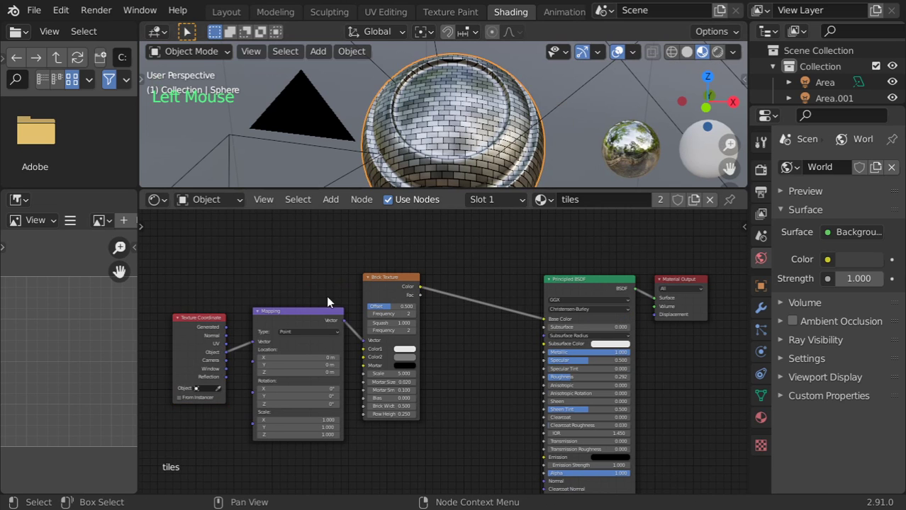
Apply All Transforms to the sphere, then to every object in the scene
{"action": "scroll", "coordinate": [327, 291], "scroll_direction": "up", "scroll_amount": 3}
{"action": "middle_click_drag", "start_coordinate": [488, 131], "coordinate": [478, 175], "text": "alt"}
{"action": "key", "text": "ctrl+a"}
{"action": "left_click", "coordinate": [454, 167]}
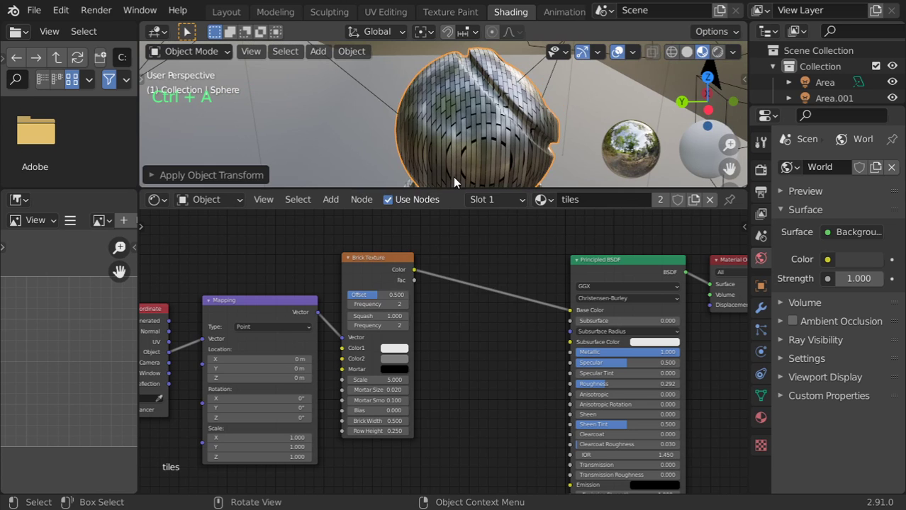
{"action": "key", "text": "ctrl+a"}
{"action": "left_click", "coordinate": [484, 115]}
{"action": "key", "text": "a"}
{"action": "key", "text": "ctrl+a"}
{"action": "left_click", "coordinate": [504, 131]}
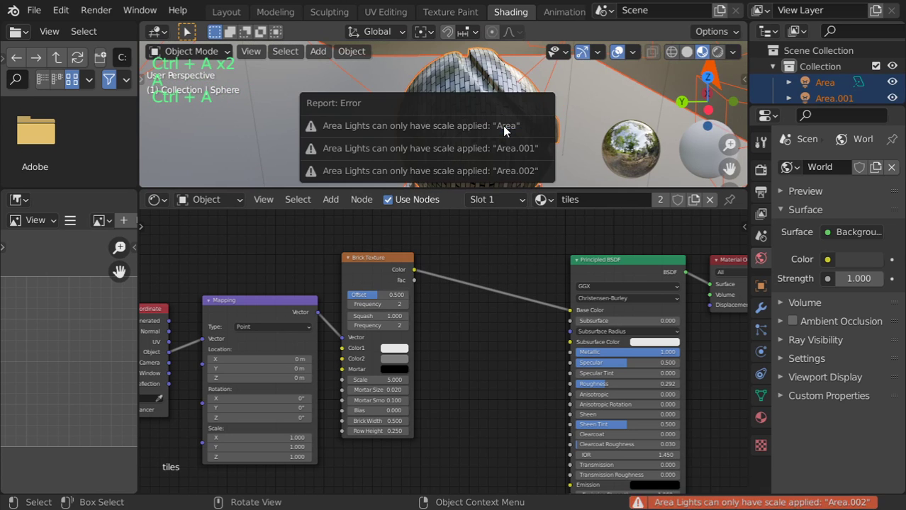
Place the Mapping node beside the Texture Coordinate node
{"action": "middle_click_drag", "start_coordinate": [508, 138], "coordinate": [332, 143]}
{"action": "middle_click_drag", "start_coordinate": [441, 306], "coordinate": [491, 267], "text": "shift"}
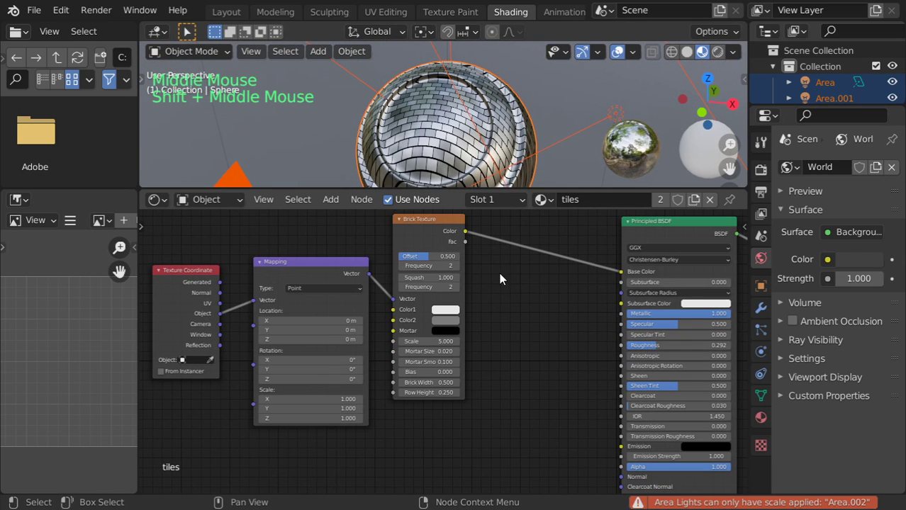
{"action": "left_click", "coordinate": [193, 273]}
{"action": "left_click_drag", "start_coordinate": [256, 288], "coordinate": [119, 254]}
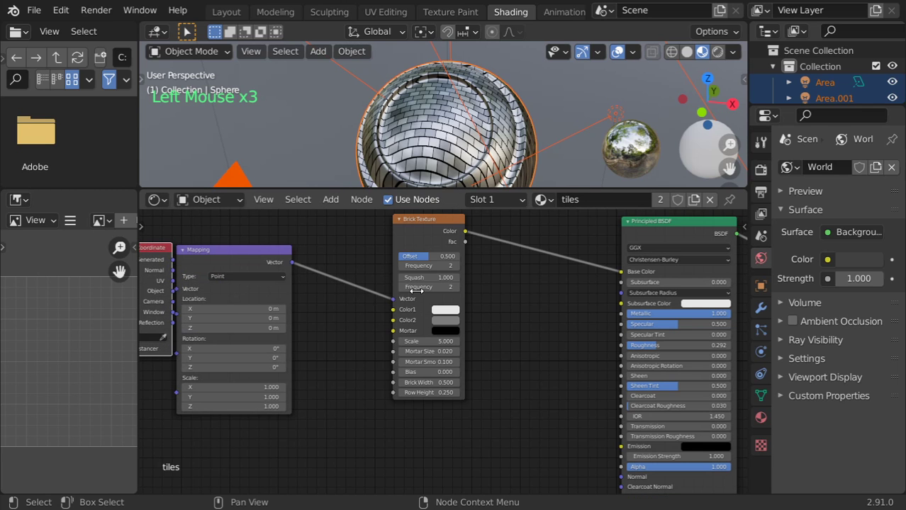
Set the Brick Texture's Brick Width to 1 and tidy the node layout
{"action": "left_click_drag", "start_coordinate": [415, 251], "coordinate": [449, 257]}
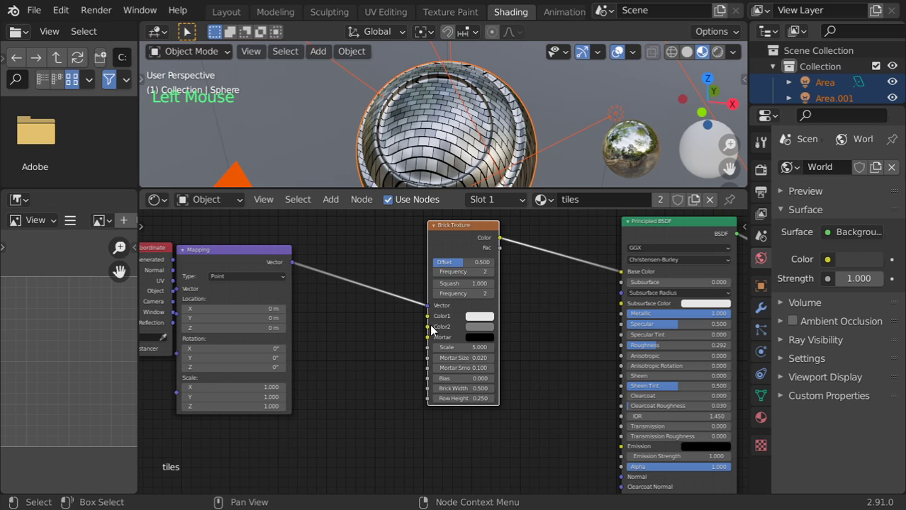
{"action": "left_click", "coordinate": [471, 389]}
{"action": "type", "text": "1"}
{"action": "left_click", "coordinate": [467, 394]}
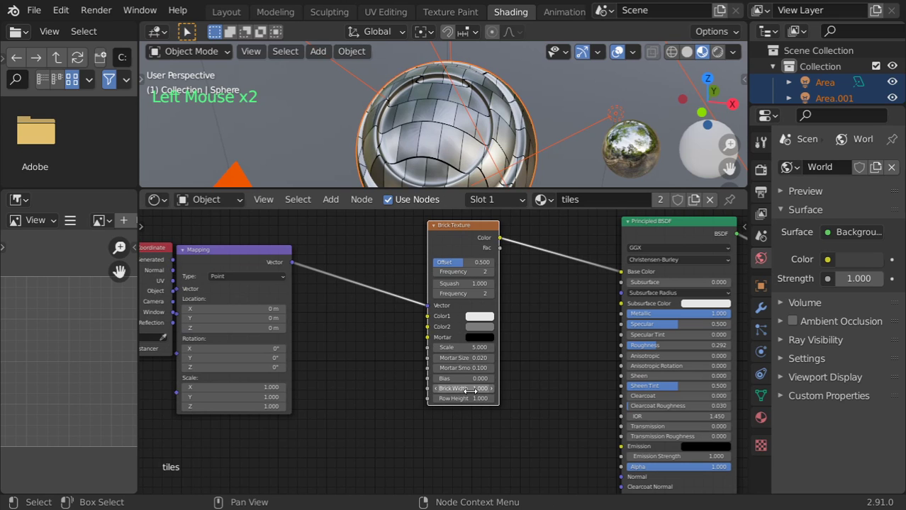
{"action": "left_click_drag", "start_coordinate": [211, 252], "coordinate": [264, 255]}
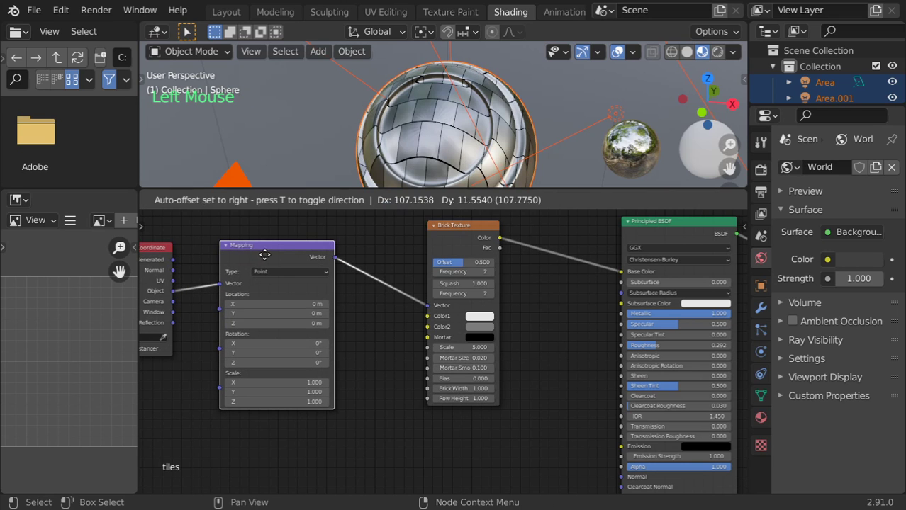
Reapply All Transforms, including rotation and scale, to the sphere
{"action": "key", "text": "ctrl+a"}
{"action": "left_click", "coordinate": [430, 154]}
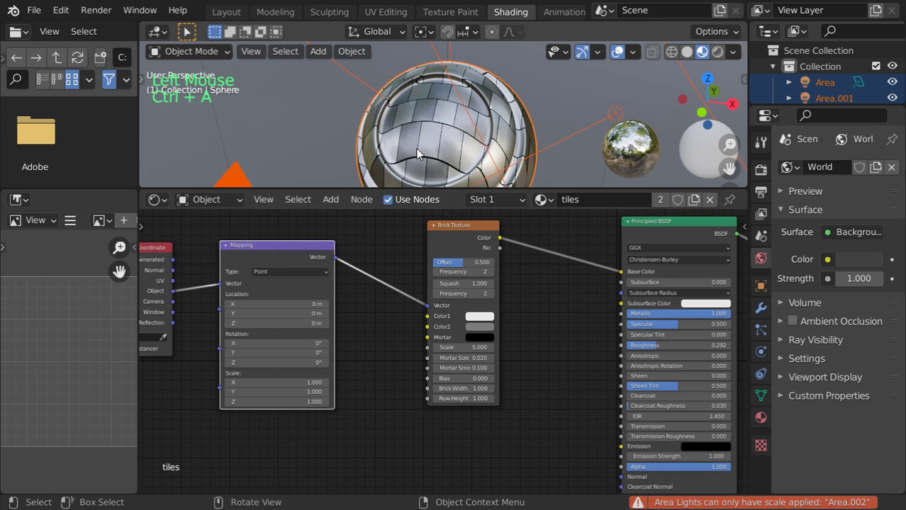
{"action": "left_click", "coordinate": [450, 122]}
{"action": "left_click", "coordinate": [442, 122]}
{"action": "key", "text": "ctrl+a"}
{"action": "left_click", "coordinate": [441, 123]}
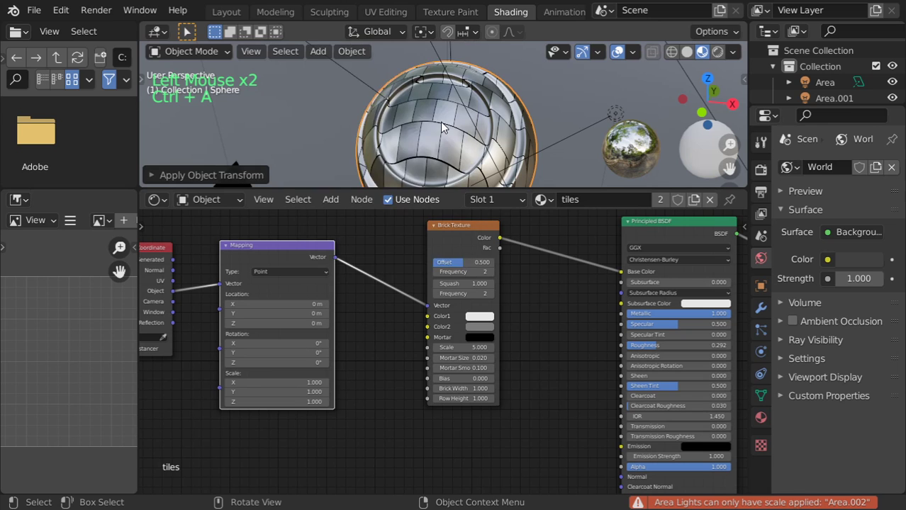
{"action": "key", "text": "ctrl+a"}
{"action": "left_click", "coordinate": [405, 137]}
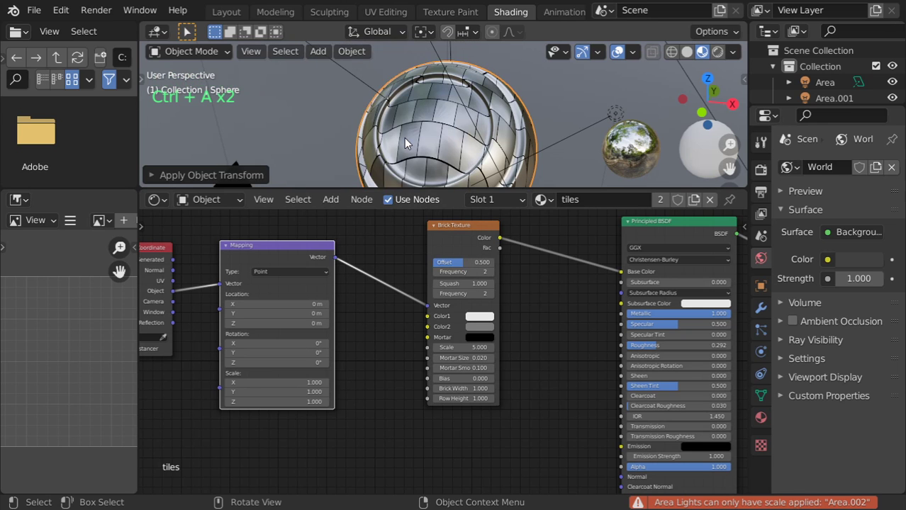
Switch the Mapping input to Generated coordinates and set brick Scale to 3
{"action": "left_click_drag", "start_coordinate": [173, 260], "coordinate": [220, 284]}
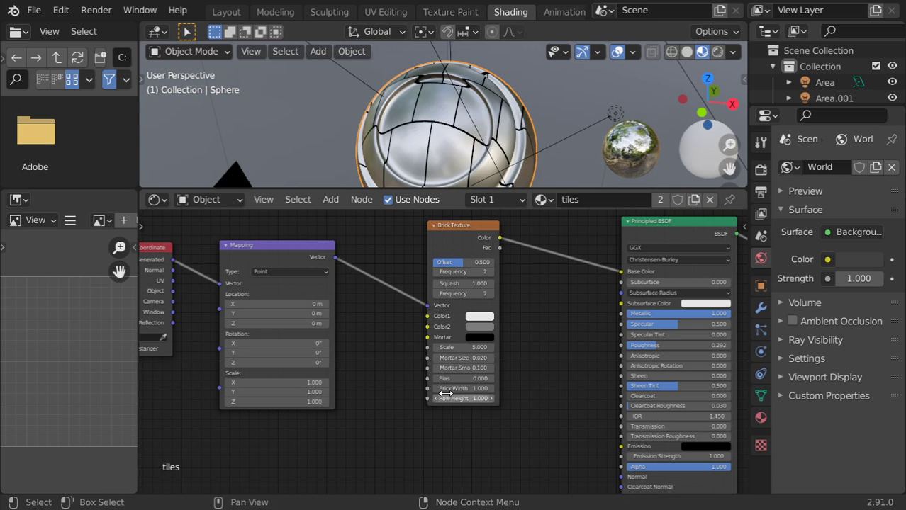
{"action": "left_click_drag", "start_coordinate": [442, 388], "coordinate": [459, 389], "text": "shift"}
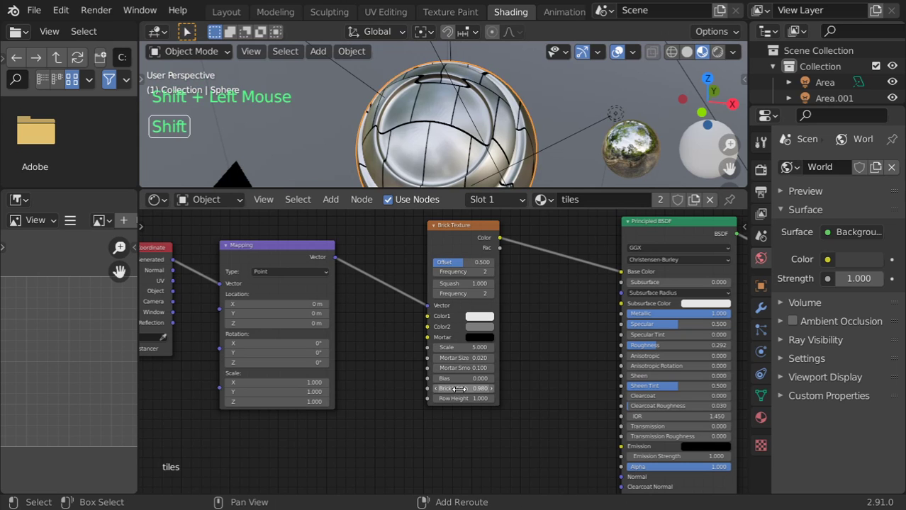
{"action": "left_click", "coordinate": [462, 389]}
{"action": "type", "text": "1"}
{"action": "key", "text": "Return"}
{"action": "double_click", "coordinate": [459, 347]}
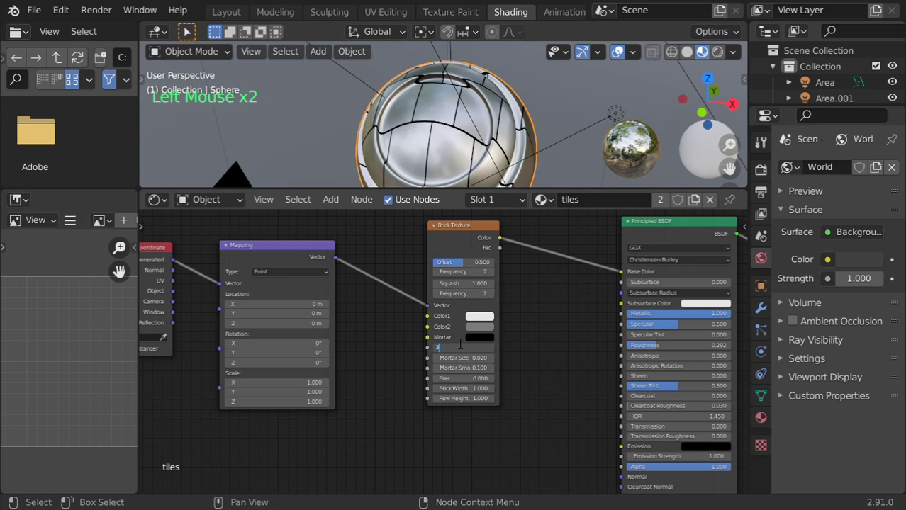
{"action": "key", "text": "Return"}
Set Brick Width and Row Height to 0.3 and Mortar Size to 0.007
{"action": "left_click_drag", "start_coordinate": [462, 398], "coordinate": [469, 389], "text": "shift"}
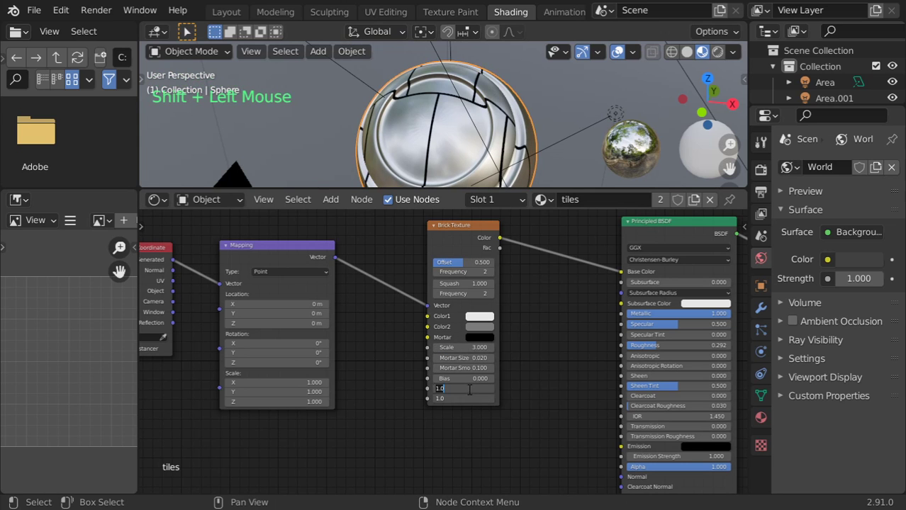
{"action": "key", "text": "BackSpace"}
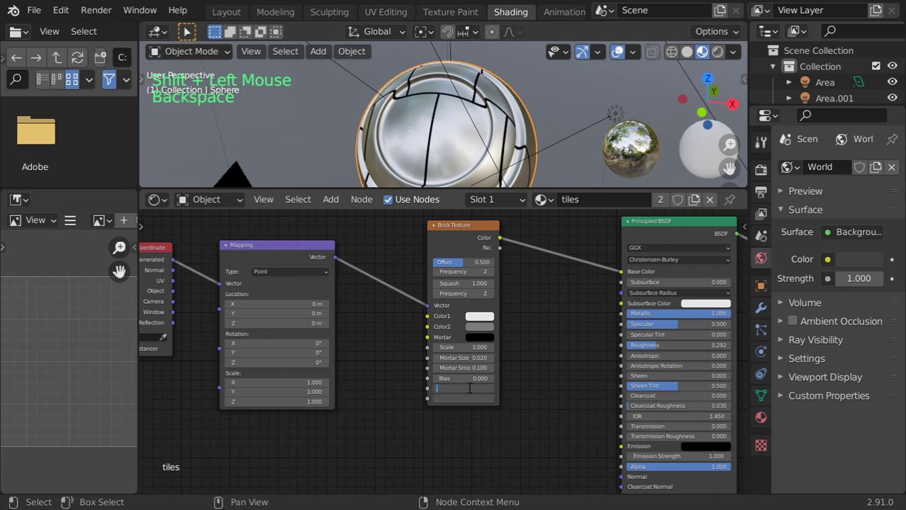
{"action": "type", "text": ".3"}
{"action": "key", "text": "Return"}
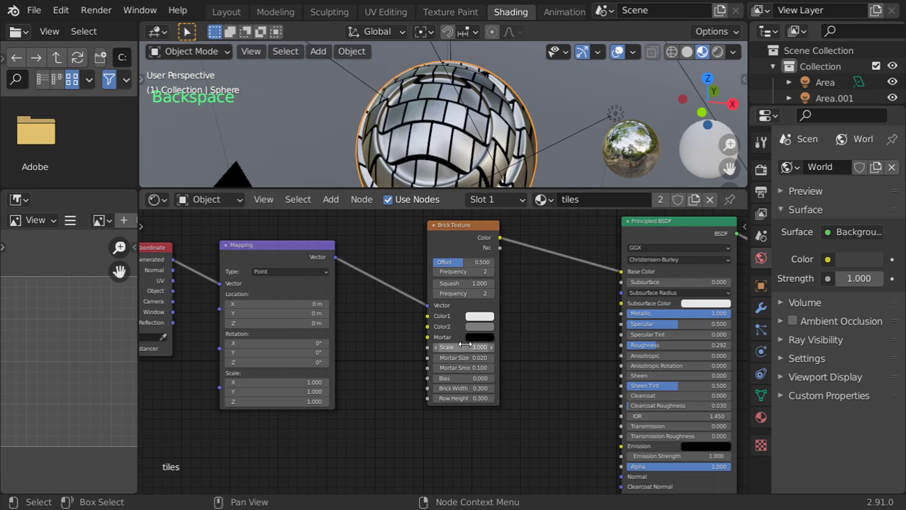
{"action": "left_click", "coordinate": [465, 360]}
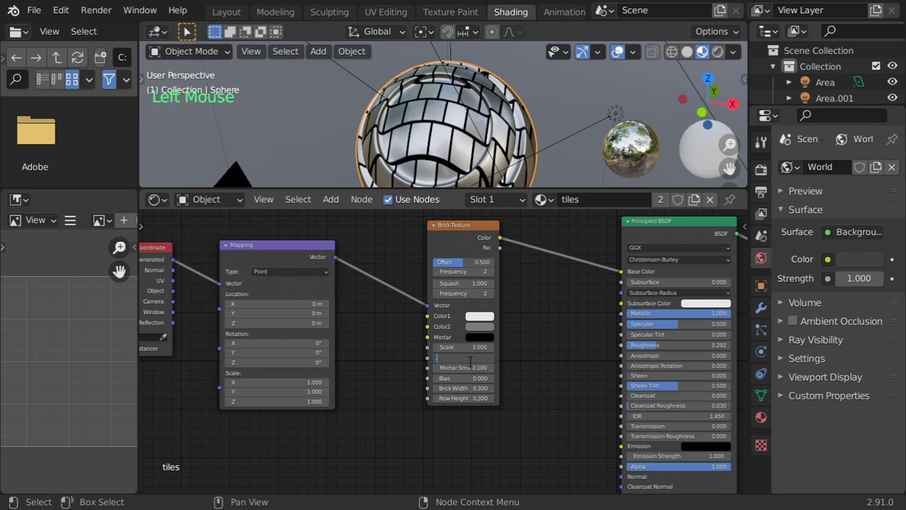
{"action": "type", "text": ".007"}
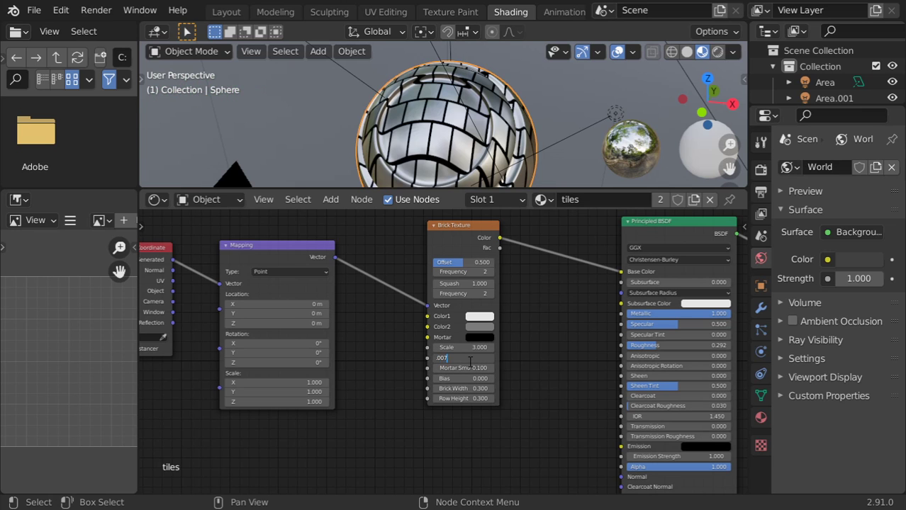
{"action": "key", "text": "Return"}
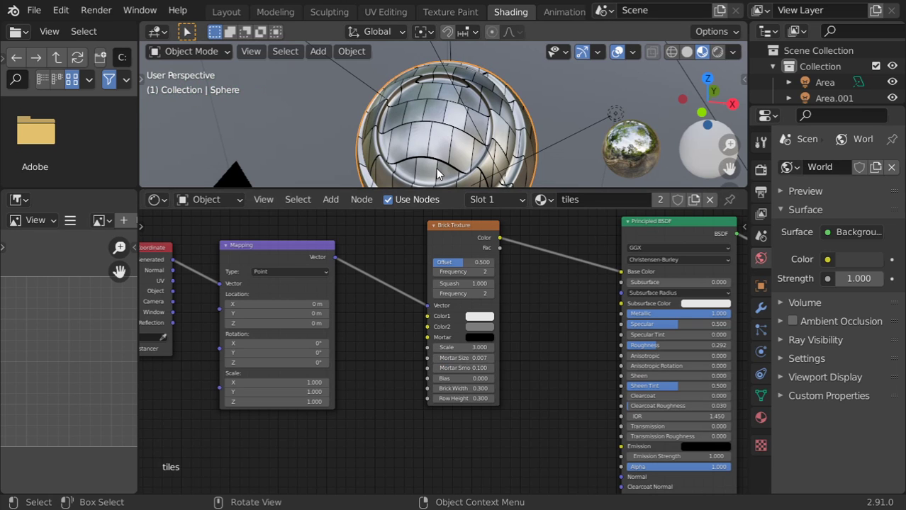
{"action": "left_click_drag", "start_coordinate": [478, 321], "coordinate": [416, 321]}
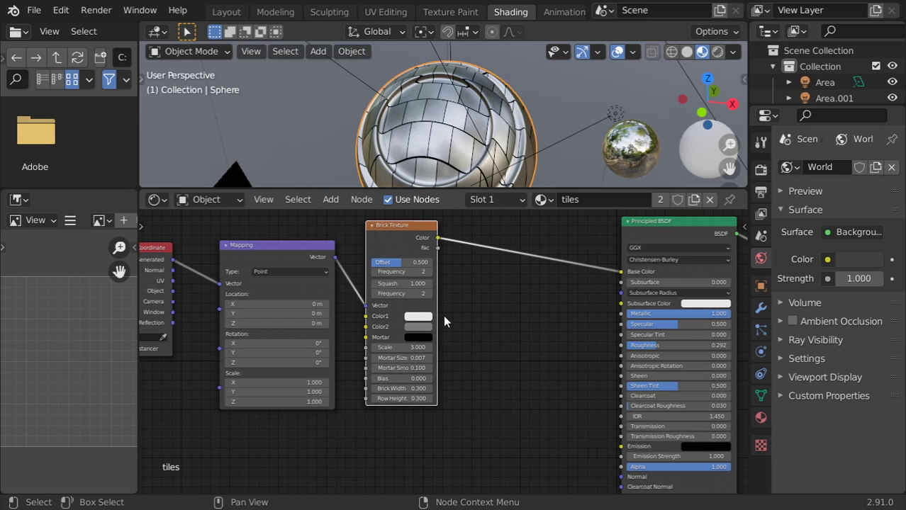
Insert a ColorRamp node on the brick-to-Base Color link
{"action": "key", "text": "shift+a"}
{"action": "left_click", "coordinate": [486, 250]}
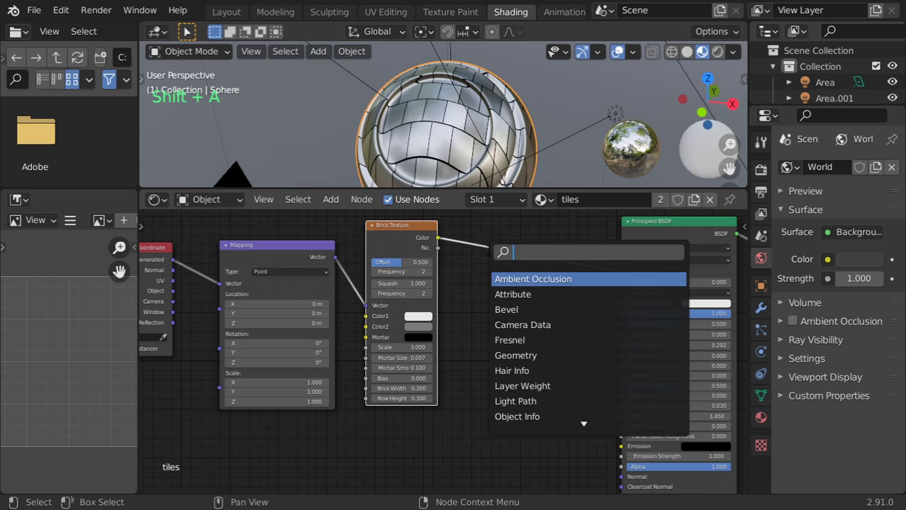
{"action": "type", "text": "color"}
{"action": "left_click", "coordinate": [518, 297]}
{"action": "left_click", "coordinate": [505, 281]}
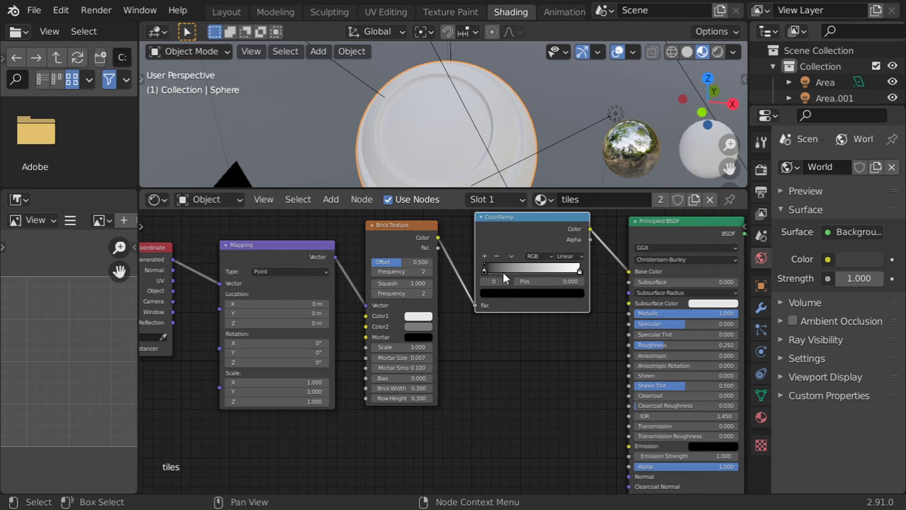
{"action": "left_click_drag", "start_coordinate": [485, 270], "coordinate": [486, 270]}
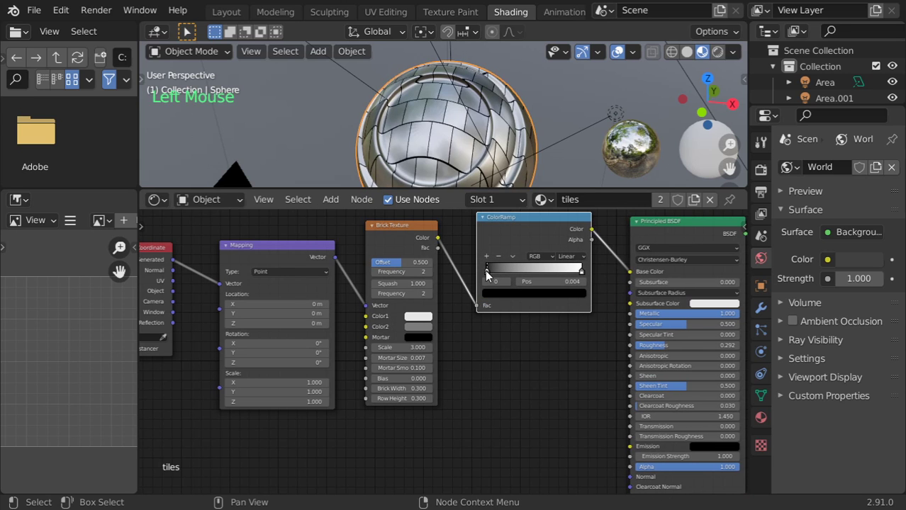
{"action": "scroll", "coordinate": [507, 263], "scroll_direction": "up", "scroll_amount": 10}
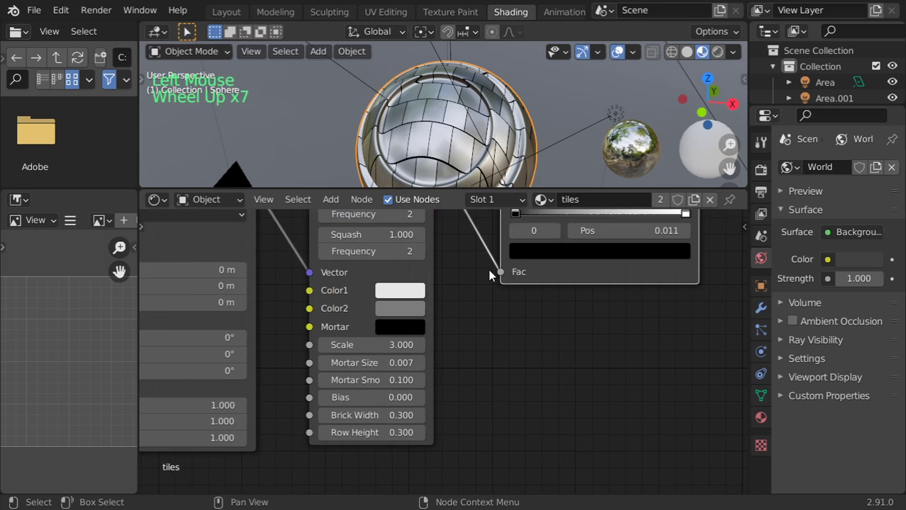
{"action": "middle_click_drag", "start_coordinate": [507, 261], "coordinate": [464, 321], "text": "shift"}
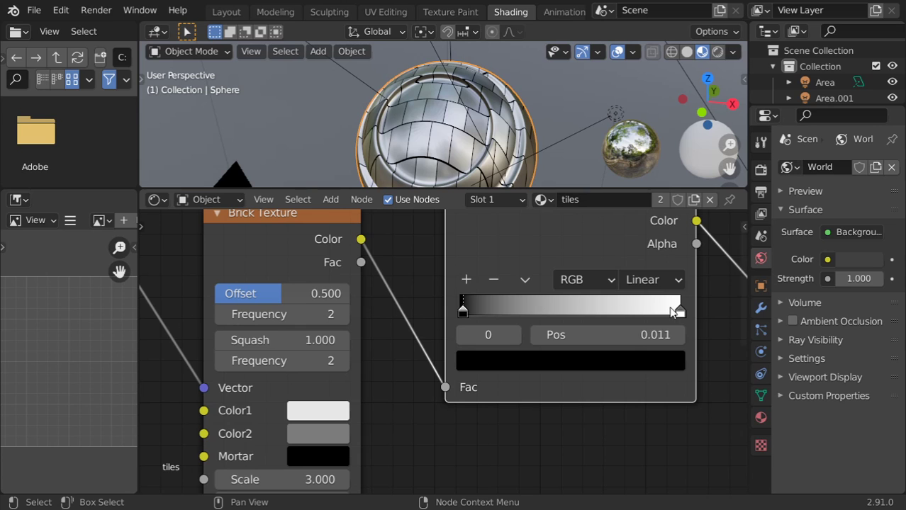
Make the right ramp stop blue and add a deep blue middle stop at 0.452
{"action": "left_click", "coordinate": [677, 311]}
{"action": "left_click", "coordinate": [662, 363]}
{"action": "mouse_move", "coordinate": [567, 124]}
{"action": "left_mouse_down"}
{"action": "mouse_move", "coordinate": [589, 91]}
{"action": "mouse_move", "coordinate": [574, 67]}
{"action": "mouse_move", "coordinate": [563, 85]}
{"action": "left_mouse_up"}
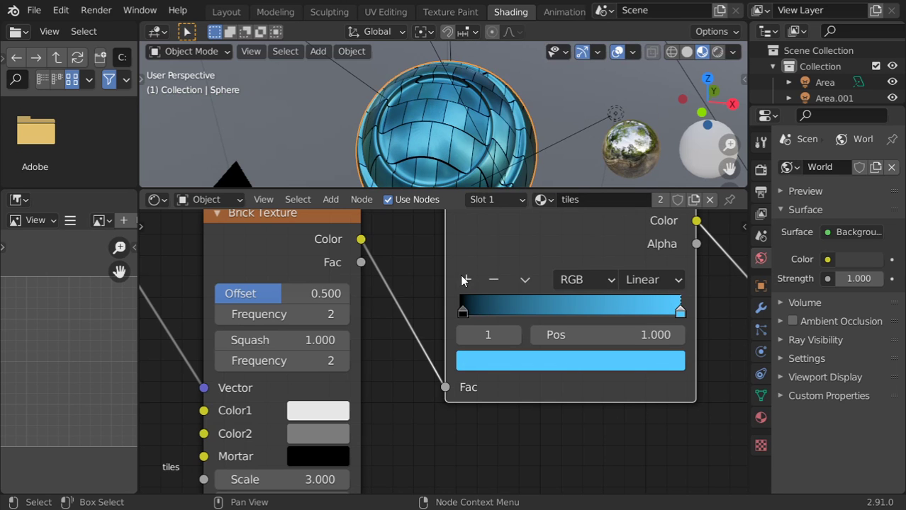
{"action": "left_click", "coordinate": [462, 278]}
{"action": "left_click", "coordinate": [583, 358]}
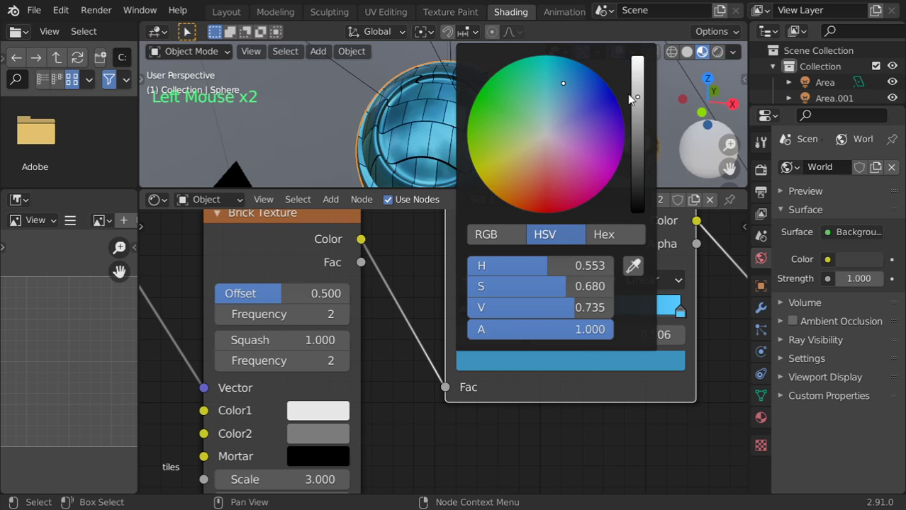
{"action": "left_click", "coordinate": [606, 94]}
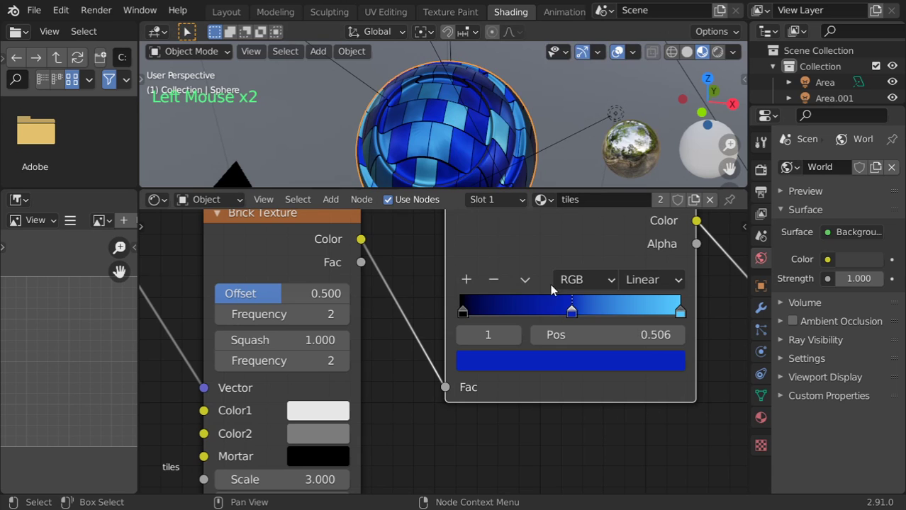
{"action": "left_click_drag", "start_coordinate": [571, 316], "coordinate": [560, 320]}
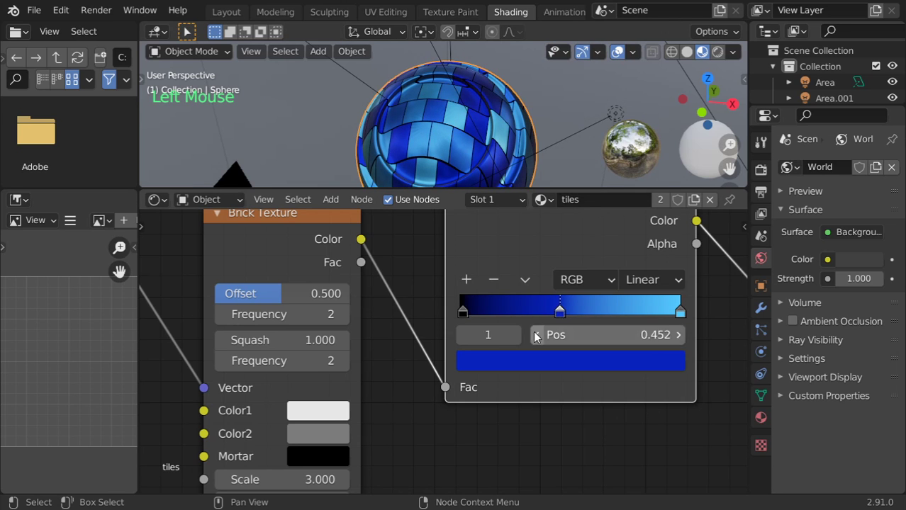
Refine the ramp colours: a saturated cyan right stop and a softer middle blue
{"action": "left_click", "coordinate": [679, 311]}
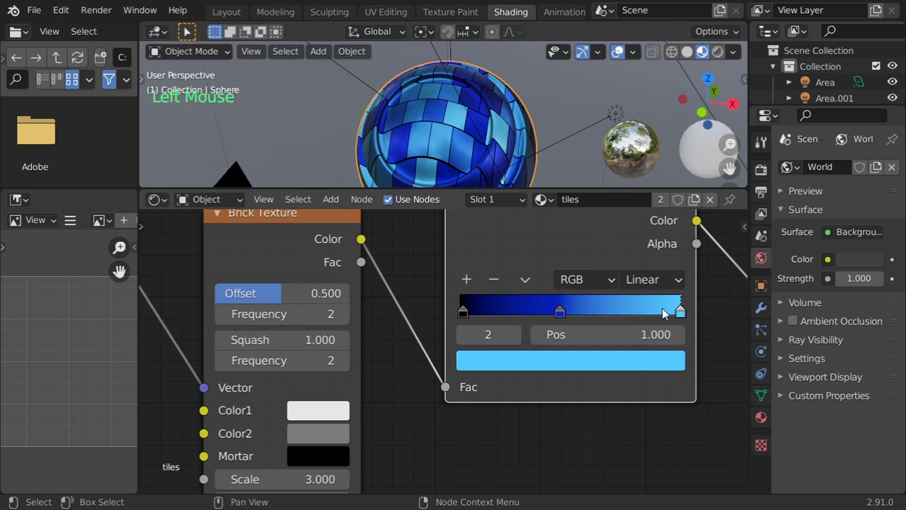
{"action": "left_click", "coordinate": [655, 360]}
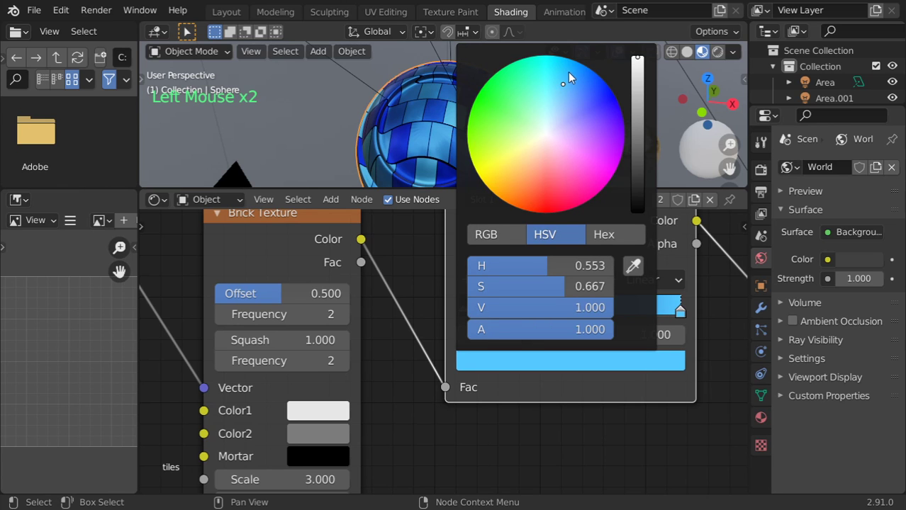
{"action": "left_click", "coordinate": [560, 63]}
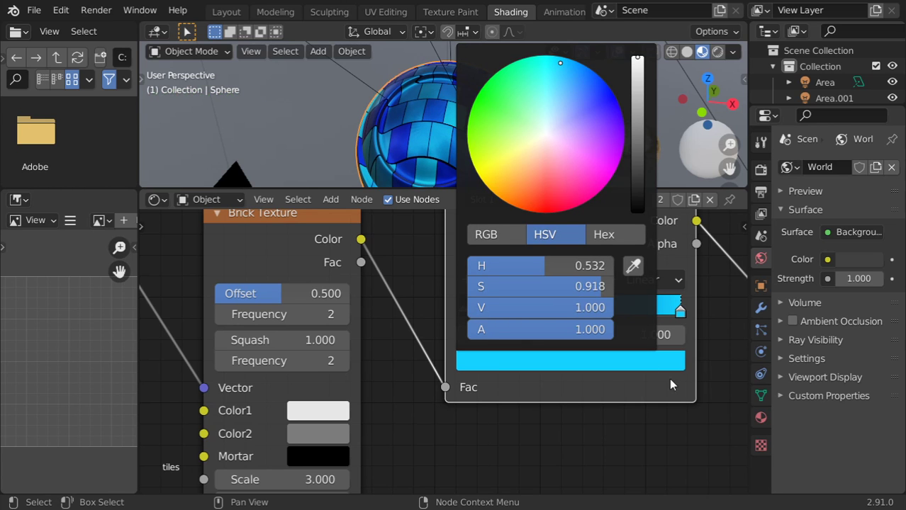
{"action": "left_click", "coordinate": [676, 396]}
{"action": "left_click", "coordinate": [559, 310]}
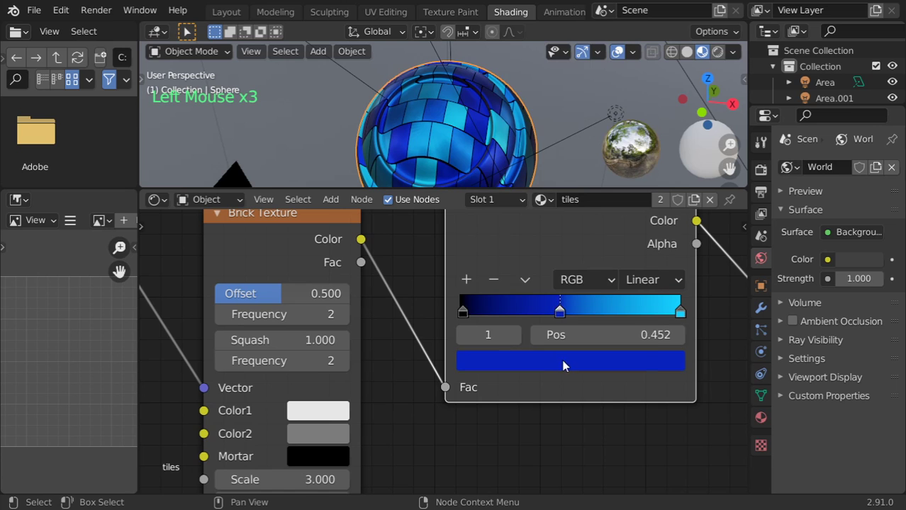
{"action": "left_click", "coordinate": [563, 362]}
{"action": "left_click", "coordinate": [585, 81]}
{"action": "left_click", "coordinate": [589, 84]}
{"action": "left_click", "coordinate": [581, 80]}
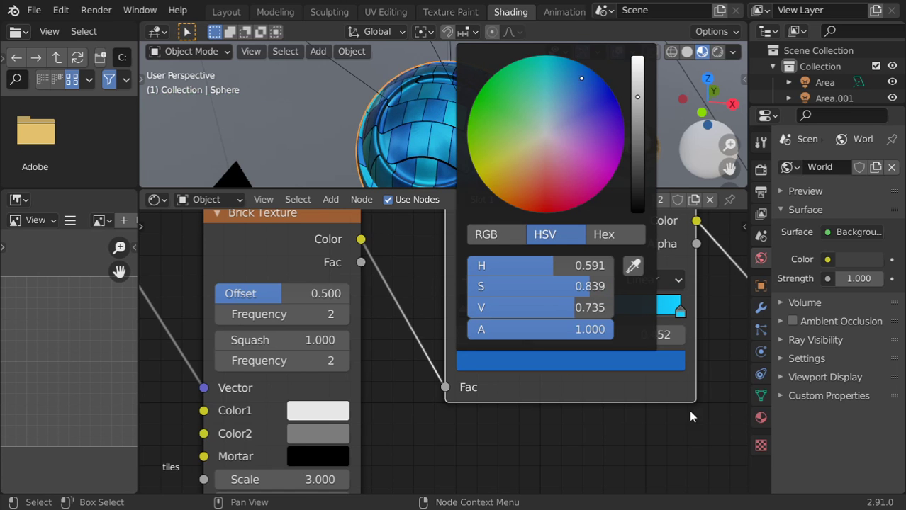
Set the Principled BSDF Roughness to 0.140 and switch the viewport to Rendered shading
{"action": "scroll", "coordinate": [486, 117], "scroll_direction": "down", "scroll_amount": 2}
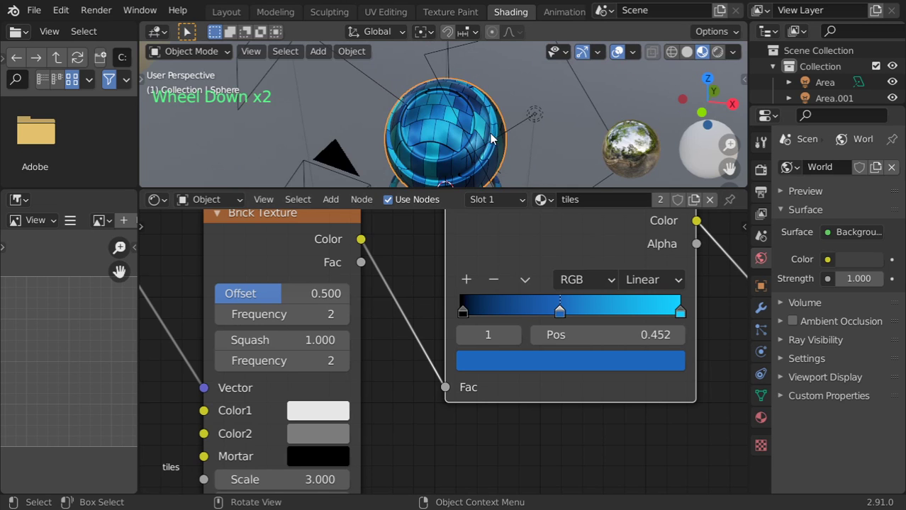
{"action": "middle_click_drag", "start_coordinate": [486, 117], "coordinate": [462, 154]}
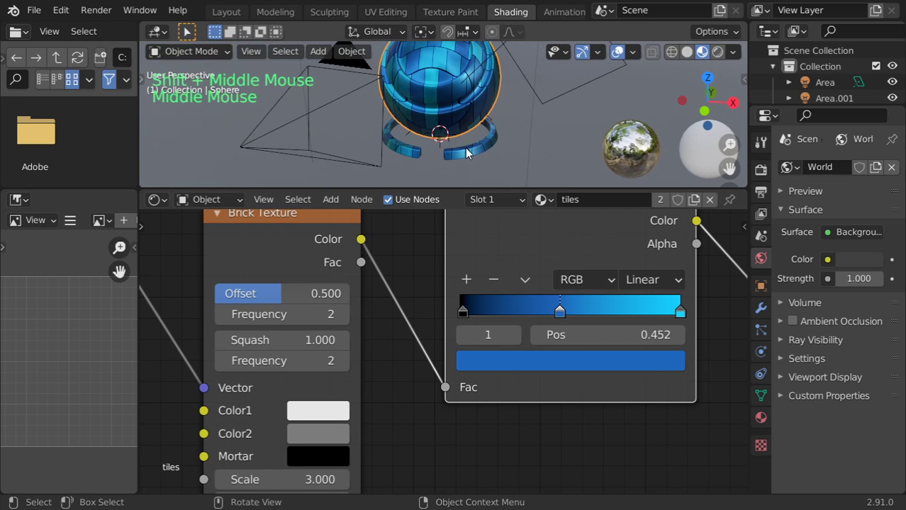
{"action": "middle_click_drag", "start_coordinate": [525, 282], "coordinate": [424, 214], "text": "shift"}
{"action": "middle_click_drag", "start_coordinate": [452, 81], "coordinate": [426, 140], "text": "shift"}
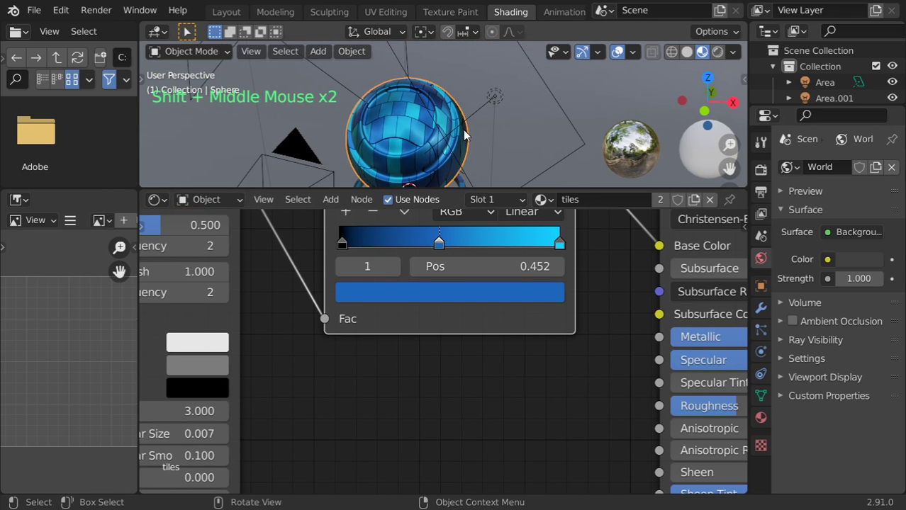
{"action": "middle_click_drag", "start_coordinate": [467, 374], "coordinate": [405, 323], "text": "shift"}
{"action": "scroll", "coordinate": [404, 322], "scroll_direction": "down", "scroll_amount": 4}
{"action": "middle_click_drag", "start_coordinate": [454, 289], "coordinate": [356, 304], "text": "shift"}
{"action": "left_click", "coordinate": [532, 359]}
{"action": "key", "text": "BackSpace"}
{"action": "type", "text": ".14"}
{"action": "key", "text": "Return"}
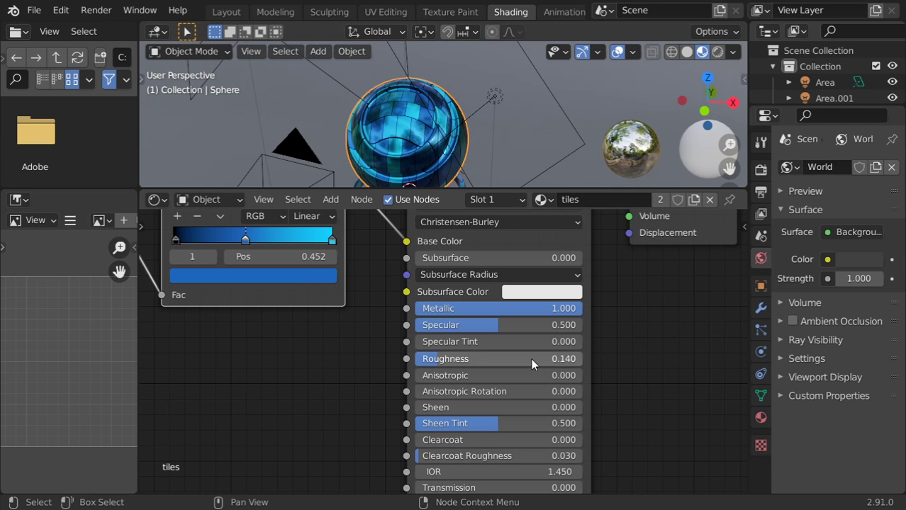
{"action": "left_click", "coordinate": [717, 51]}
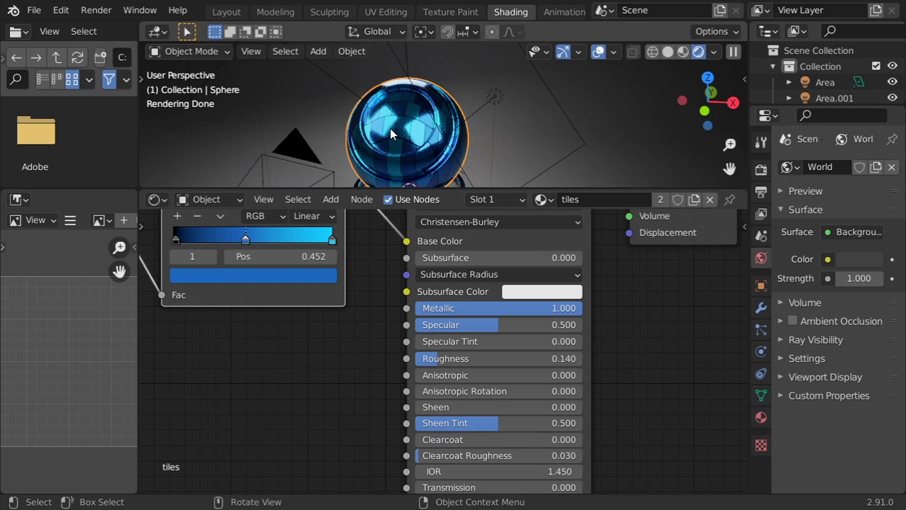
Lower the sphere's Principled BSDF Metallic to 0.061 and Roughness to 0.174
{"action": "key", "text": "shift+alt"}
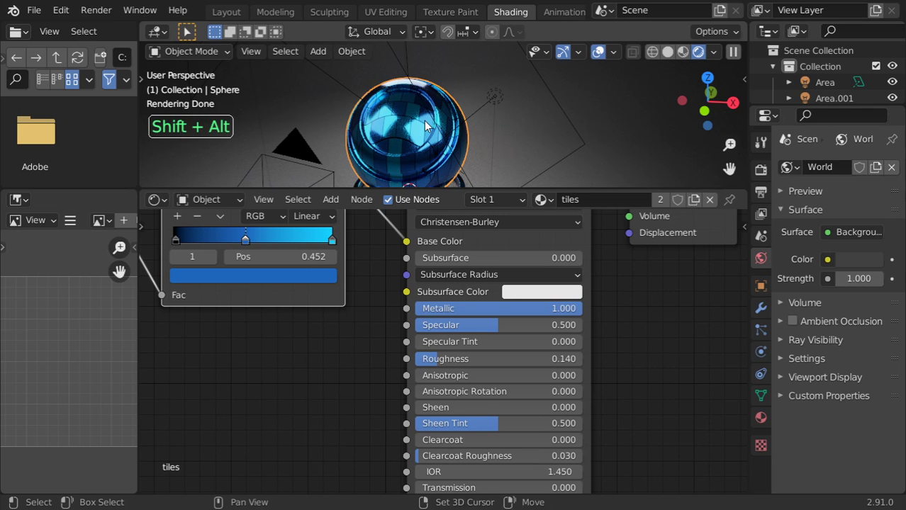
{"action": "left_click", "coordinate": [588, 147]}
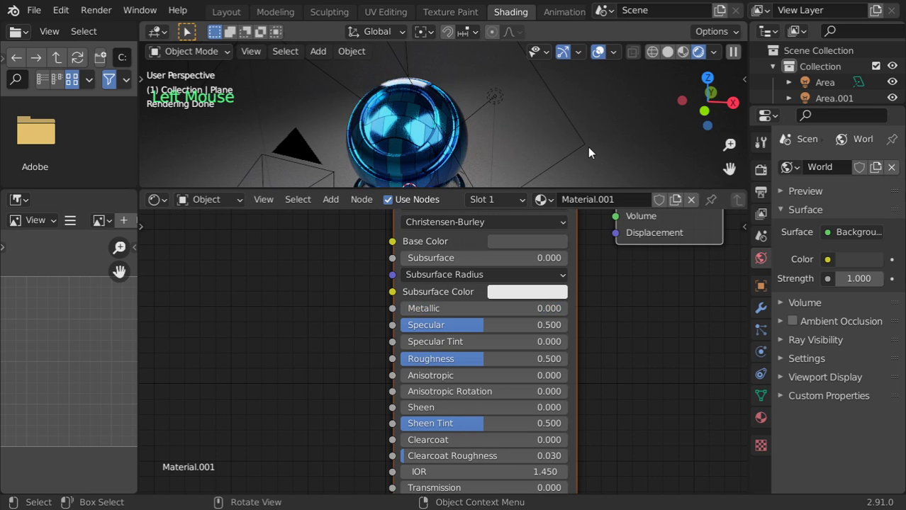
{"action": "middle_click_drag", "start_coordinate": [587, 147], "coordinate": [460, 137], "text": "alt"}
{"action": "left_click", "coordinate": [460, 136]}
{"action": "left_click_drag", "start_coordinate": [538, 308], "coordinate": [430, 308]}
{"action": "left_click", "coordinate": [420, 127]}
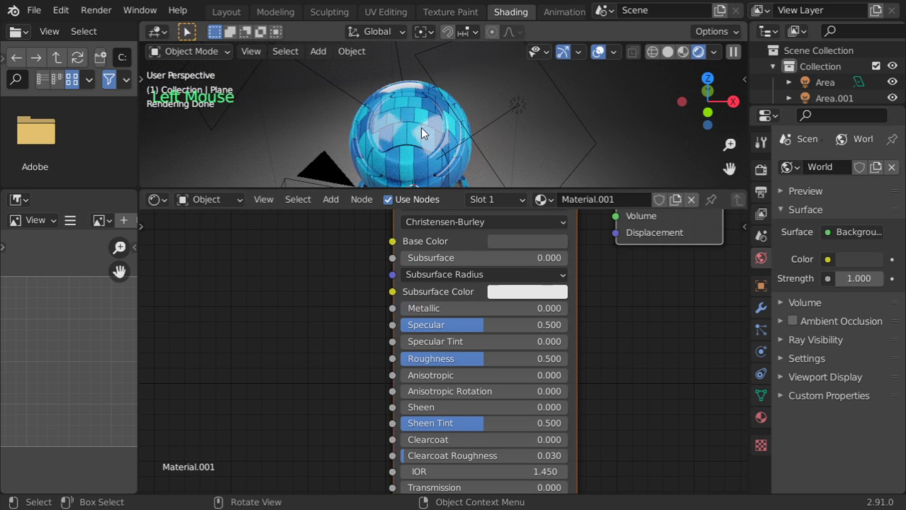
{"action": "left_click", "coordinate": [435, 121]}
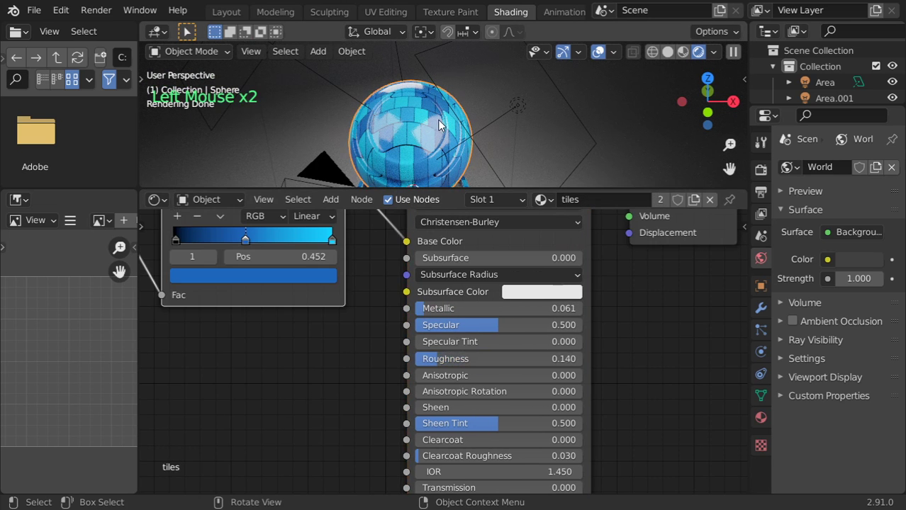
{"action": "left_click_drag", "start_coordinate": [470, 359], "coordinate": [415, 358]}
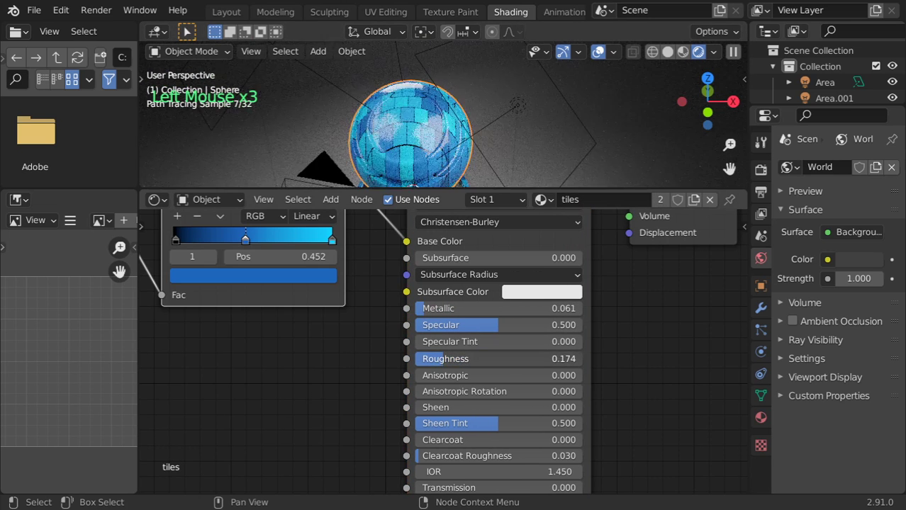
Change the tiles material's displacement method from Bump Only to Displacement and Bump
{"action": "left_click", "coordinate": [677, 317]}
{"action": "left_click", "coordinate": [761, 417]}
{"action": "scroll", "coordinate": [836, 400], "scroll_direction": "down", "scroll_amount": 16}
{"action": "scroll", "coordinate": [832, 411], "scroll_direction": "down", "scroll_amount": 13}
{"action": "left_click", "coordinate": [821, 448]}
{"action": "scroll", "coordinate": [819, 438], "scroll_direction": "down", "scroll_amount": 10}
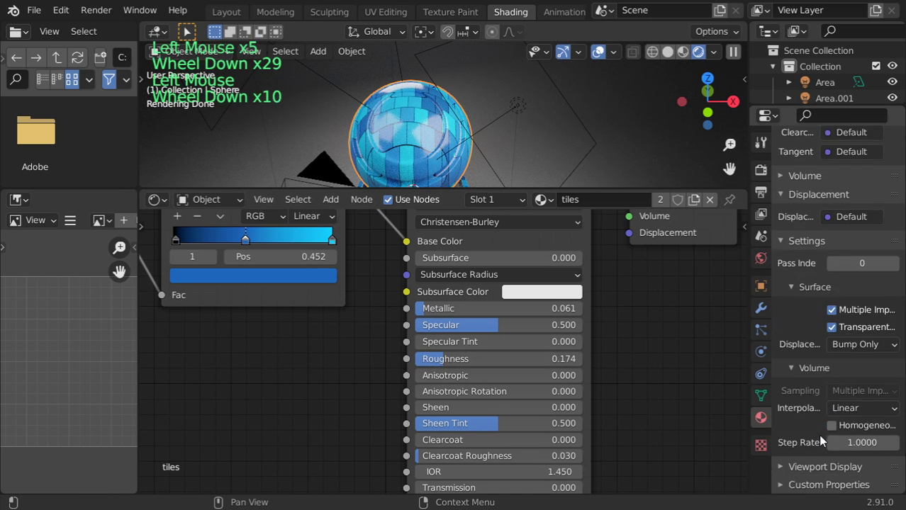
{"action": "left_click", "coordinate": [864, 344]}
{"action": "left_click", "coordinate": [823, 396]}
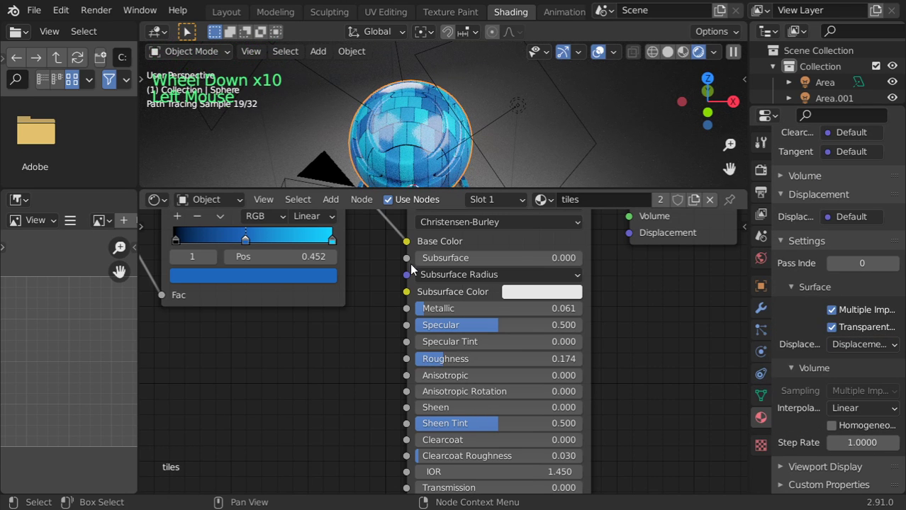
{"action": "scroll", "coordinate": [631, 287], "scroll_direction": "down", "scroll_amount": 4}
Add a second ColorRamp node and connect its Color to the Material Output Displacement
{"action": "middle_click_drag", "start_coordinate": [632, 287], "coordinate": [576, 358], "text": "shift"}
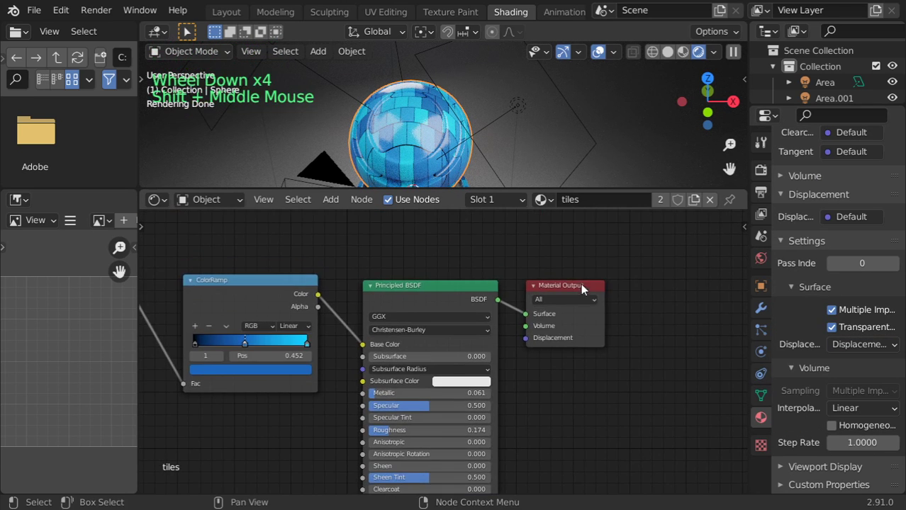
{"action": "left_click_drag", "start_coordinate": [580, 287], "coordinate": [722, 289]}
{"action": "left_click_drag", "start_coordinate": [426, 285], "coordinate": [412, 228]}
{"action": "key", "text": "shift+a"}
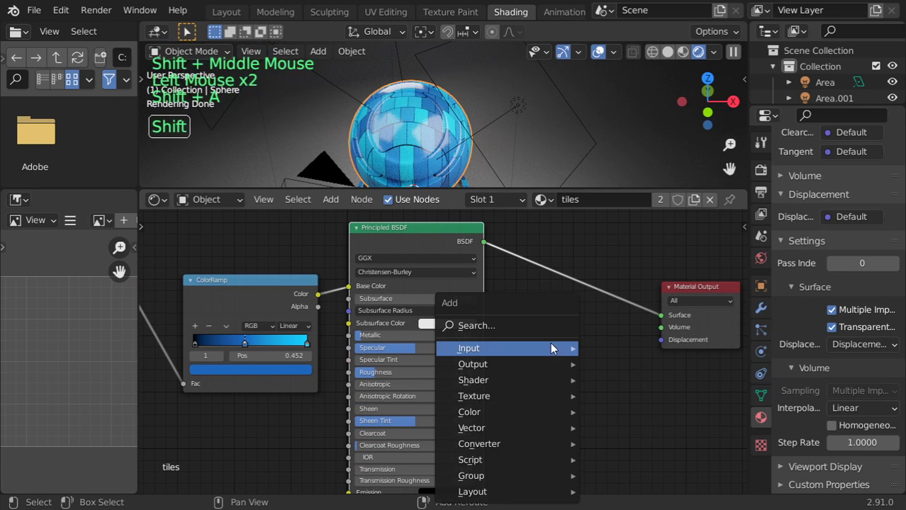
{"action": "mouse_move", "coordinate": [551, 348]}
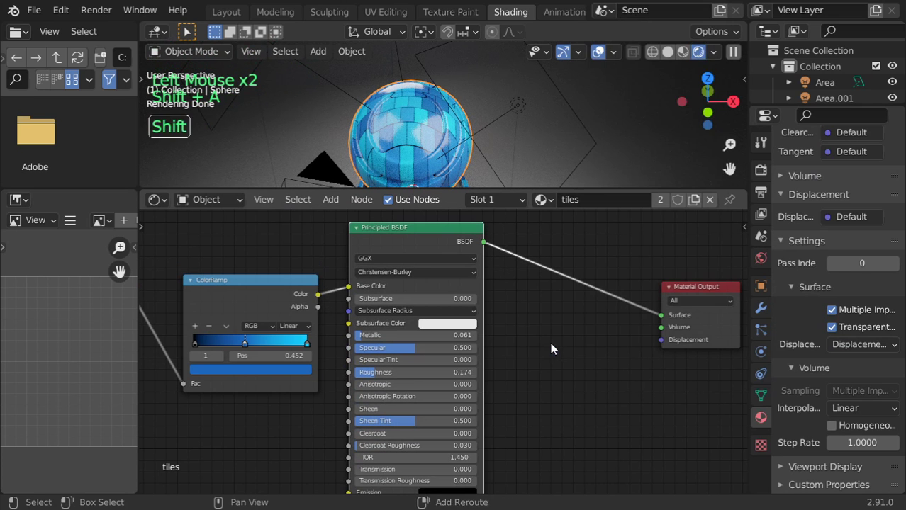
{"action": "key", "text": "shift+a"}
{"action": "left_click", "coordinate": [509, 325]}
{"action": "type", "text": "colo"}
{"action": "left_click", "coordinate": [545, 362]}
{"action": "left_click", "coordinate": [509, 358]}
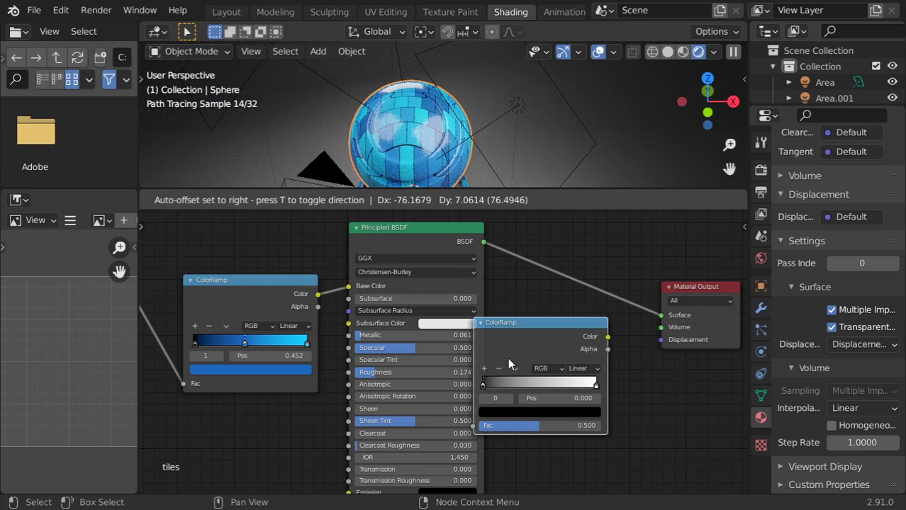
{"action": "left_click_drag", "start_coordinate": [607, 338], "coordinate": [664, 342]}
{"action": "middle_click_drag", "start_coordinate": [403, 301], "coordinate": [490, 276], "text": "shift"}
Link the Brick Texture Color into the new ColorRamp's Fac and tidy the node layout
{"action": "left_click_drag", "start_coordinate": [333, 257], "coordinate": [297, 226]}
{"action": "left_click_drag", "start_coordinate": [506, 261], "coordinate": [464, 245]}
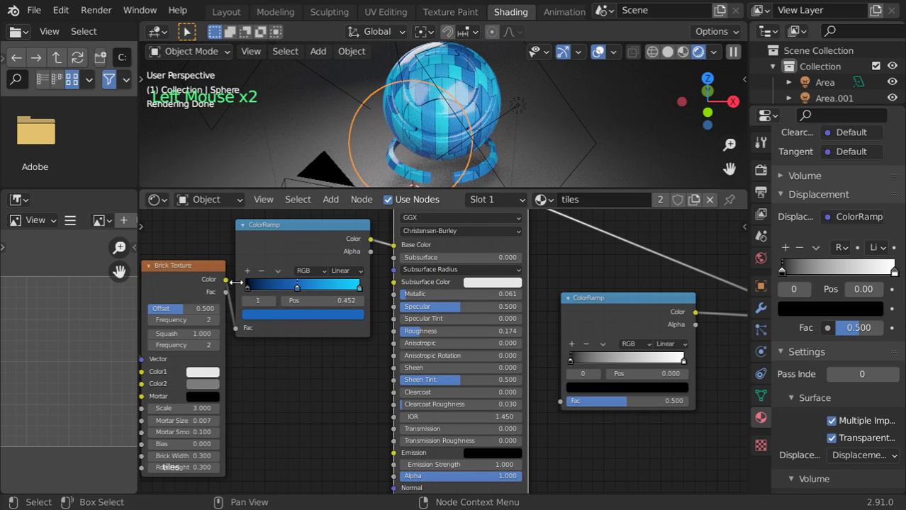
{"action": "left_click", "coordinate": [325, 333]}
{"action": "left_click_drag", "start_coordinate": [559, 401], "coordinate": [283, 312]}
{"action": "middle_click_drag", "start_coordinate": [310, 321], "coordinate": [426, 344], "text": "shift"}
{"action": "left_click_drag", "start_coordinate": [303, 292], "coordinate": [677, 423]}
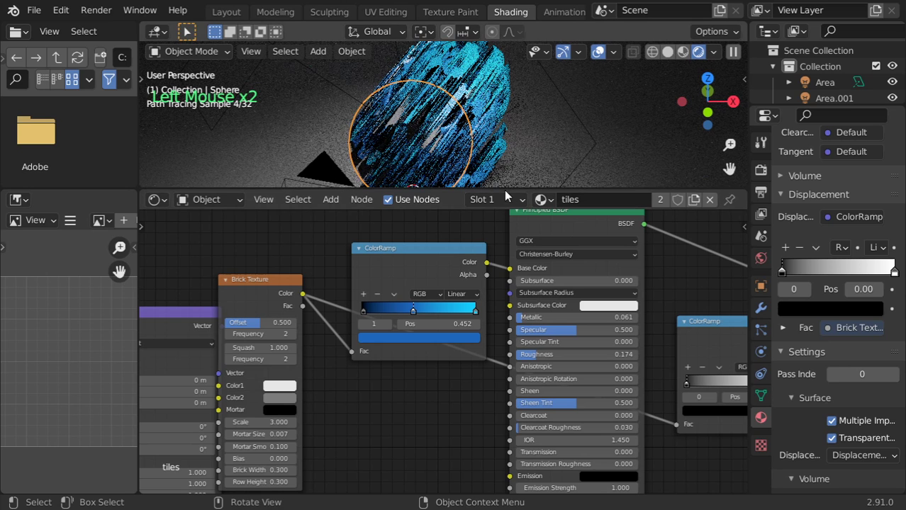
{"action": "middle_click_drag", "start_coordinate": [620, 380], "coordinate": [281, 327], "text": "shift"}
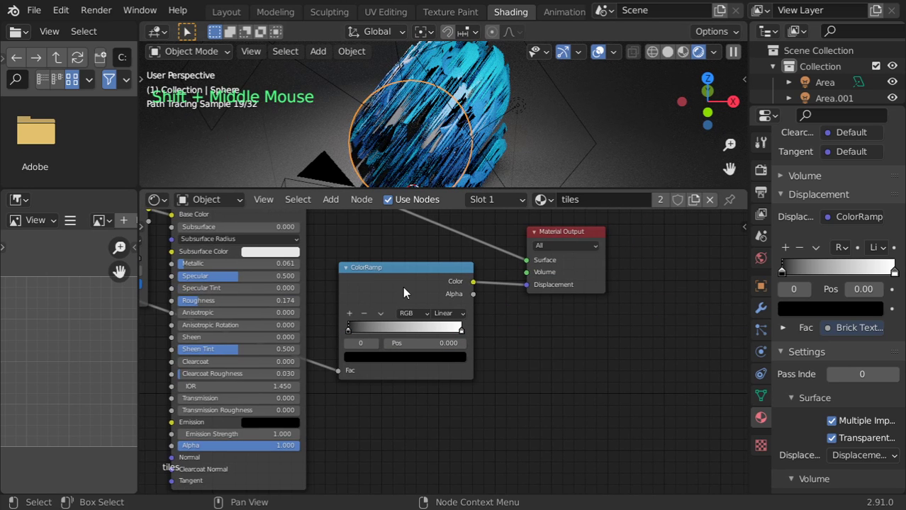
Choose Bump Only as the tiles material's Displacement Method and inspect the rounded sphere
{"action": "left_click", "coordinate": [858, 455]}
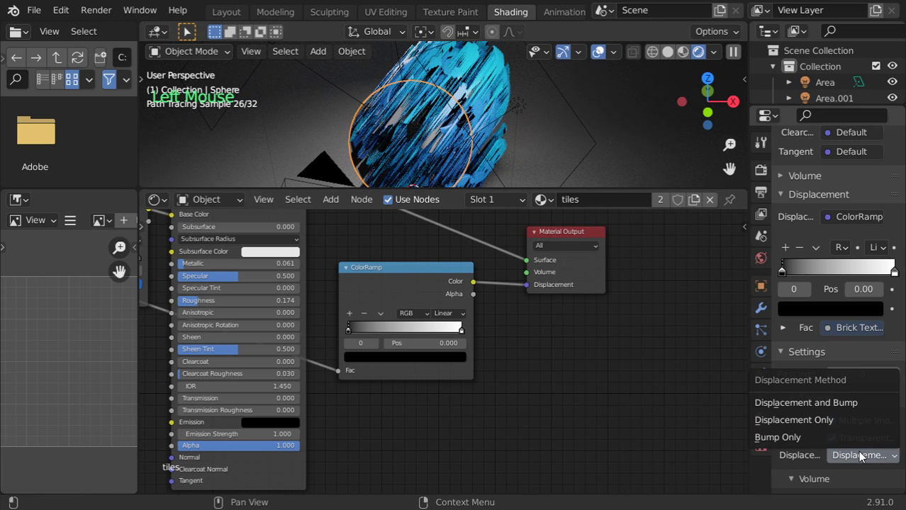
{"action": "left_click", "coordinate": [805, 421]}
{"action": "left_click", "coordinate": [855, 454]}
{"action": "left_click", "coordinate": [804, 434]}
{"action": "middle_click_drag", "start_coordinate": [406, 142], "coordinate": [417, 138], "text": "alt"}
{"action": "scroll", "coordinate": [417, 139], "scroll_direction": "up", "scroll_amount": 4}
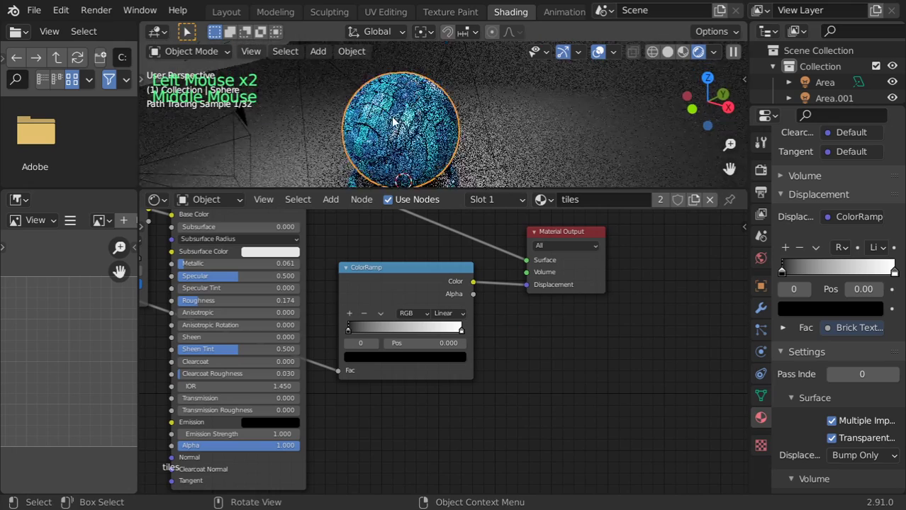
{"action": "scroll", "coordinate": [311, 125], "scroll_direction": "up", "scroll_amount": 2}
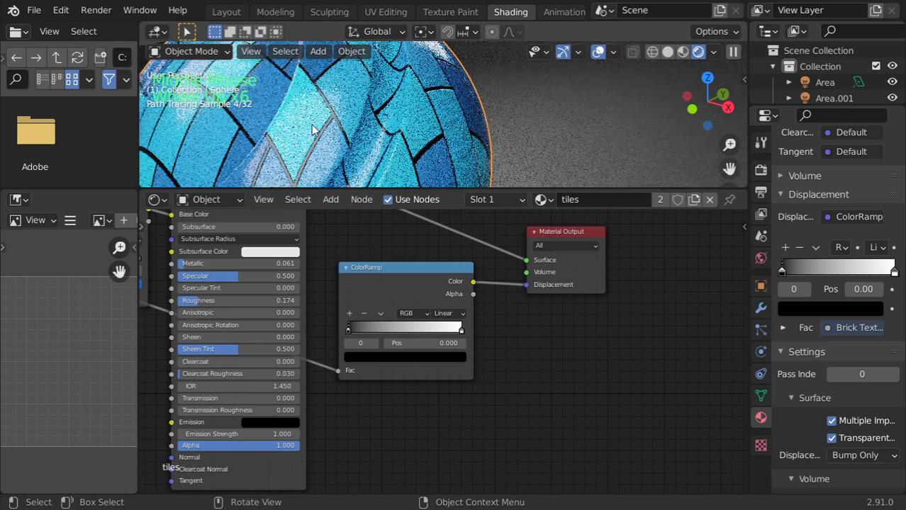
{"action": "left_click", "coordinate": [871, 456]}
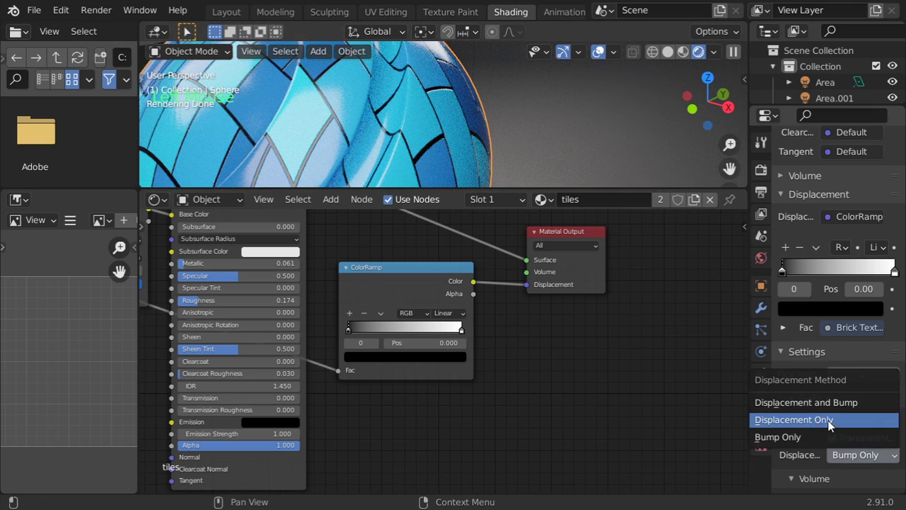
Set the Cycles Feature Set to Experimental in Render Properties
{"action": "left_click", "coordinate": [761, 143]}
{"action": "left_click", "coordinate": [761, 169]}
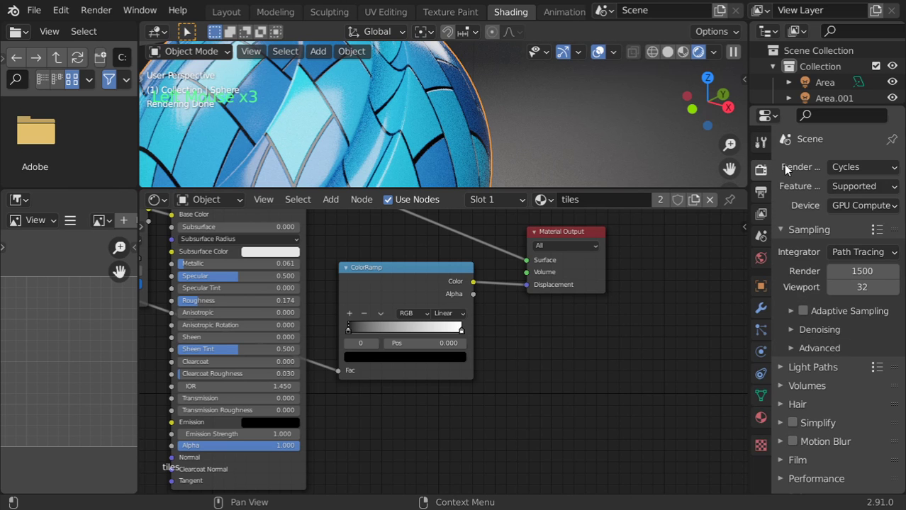
{"action": "left_click_drag", "start_coordinate": [851, 187], "coordinate": [842, 223]}
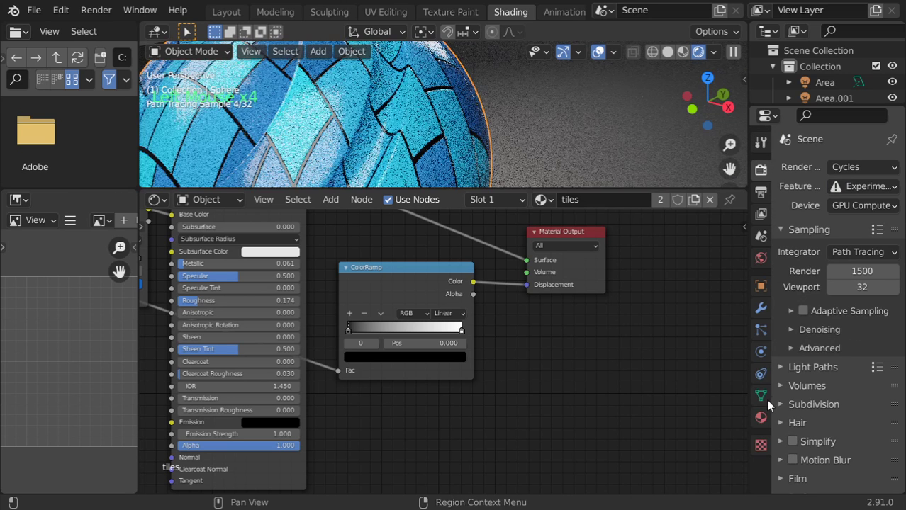
Set the material's Displacement Method to Displacement and Bump
{"action": "left_click", "coordinate": [760, 417]}
{"action": "scroll", "coordinate": [815, 425], "scroll_direction": "down", "scroll_amount": 20}
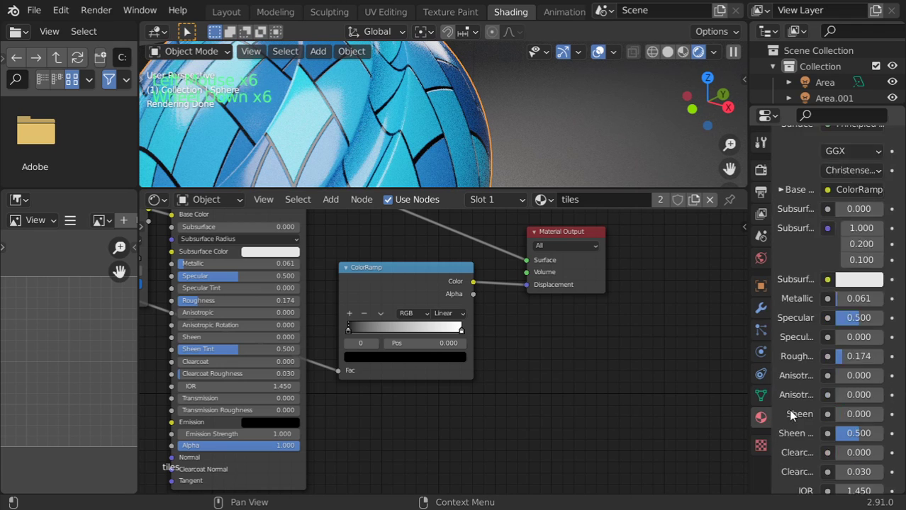
{"action": "left_click", "coordinate": [854, 444]}
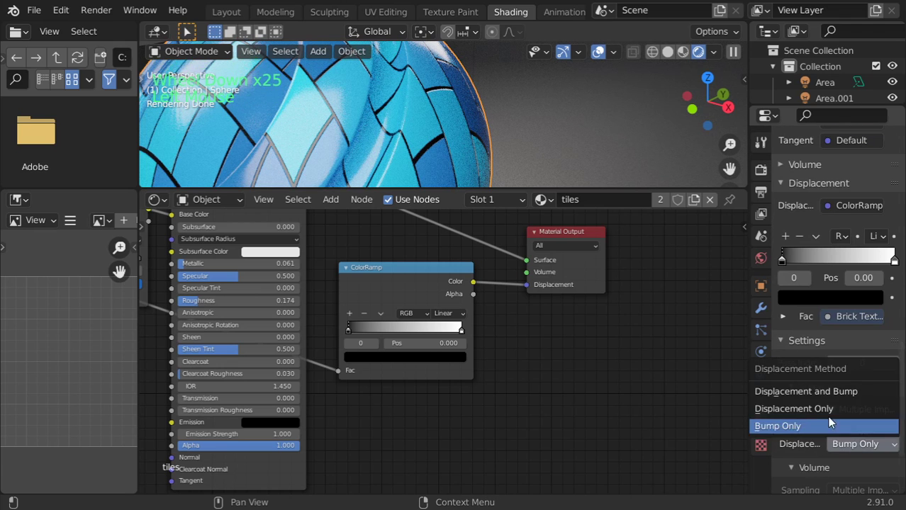
{"action": "left_click", "coordinate": [811, 392]}
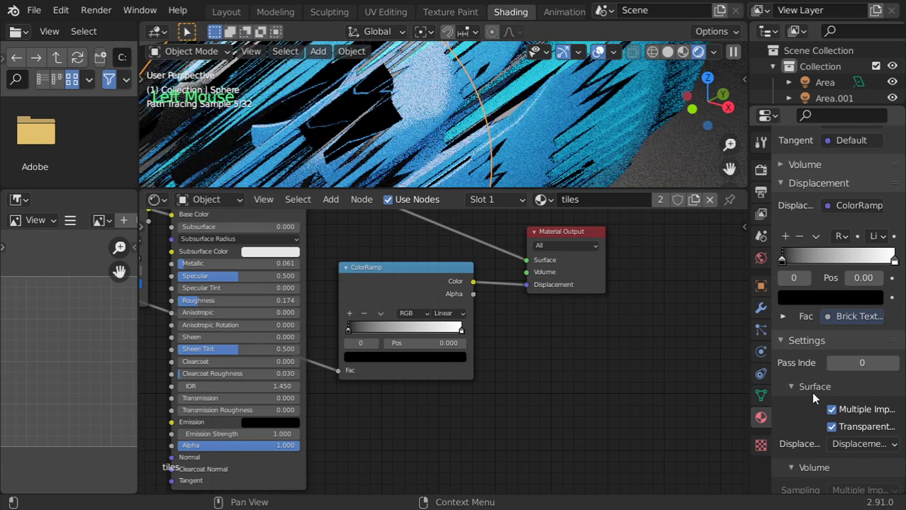
{"action": "left_click", "coordinate": [849, 441]}
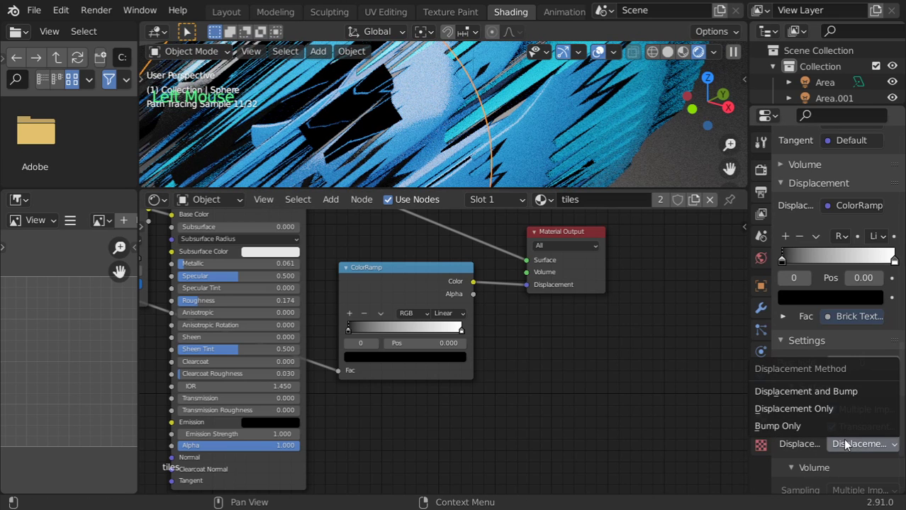
Pick Bump Only from the Displacement Method dropdown so the sphere renders smooth again
{"action": "left_click", "coordinate": [849, 439]}
{"action": "left_click", "coordinate": [854, 449]}
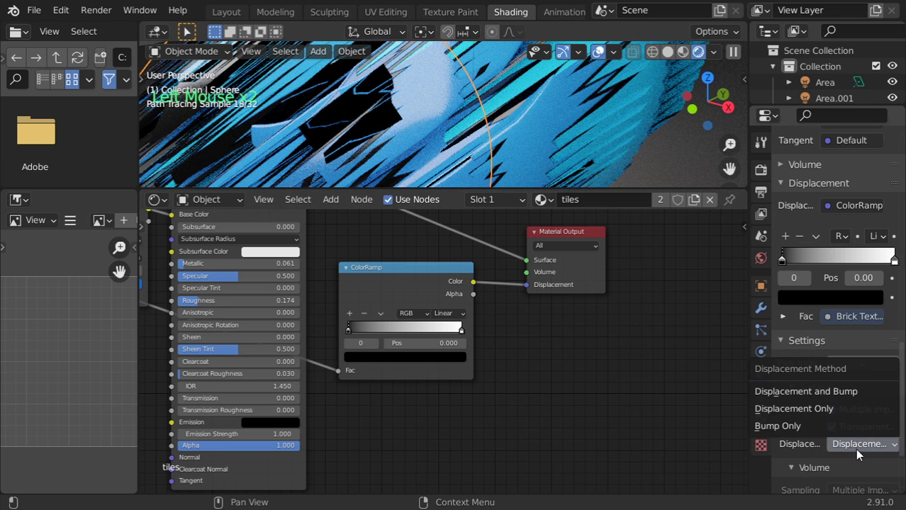
{"action": "left_click", "coordinate": [850, 443]}
{"action": "left_click", "coordinate": [853, 445]}
{"action": "left_click", "coordinate": [808, 424]}
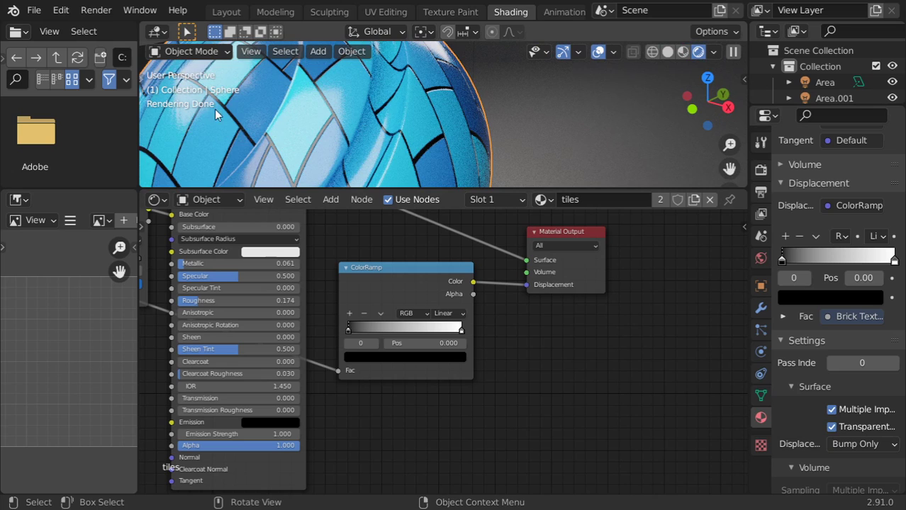
{"action": "middle_click_drag", "start_coordinate": [429, 113], "coordinate": [481, 112]}
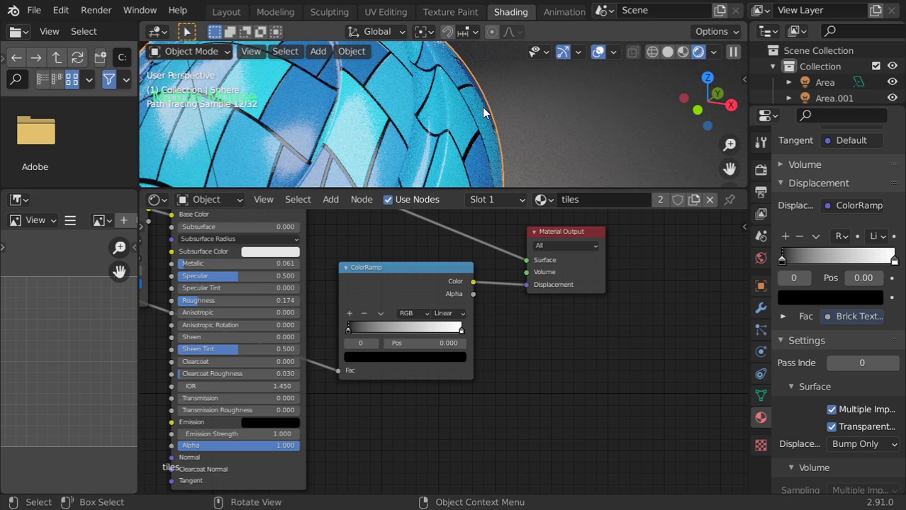
Try flipping the displacement ramp, restore it to black-to-white, and move Material Output right
{"action": "left_click", "coordinate": [380, 314]}
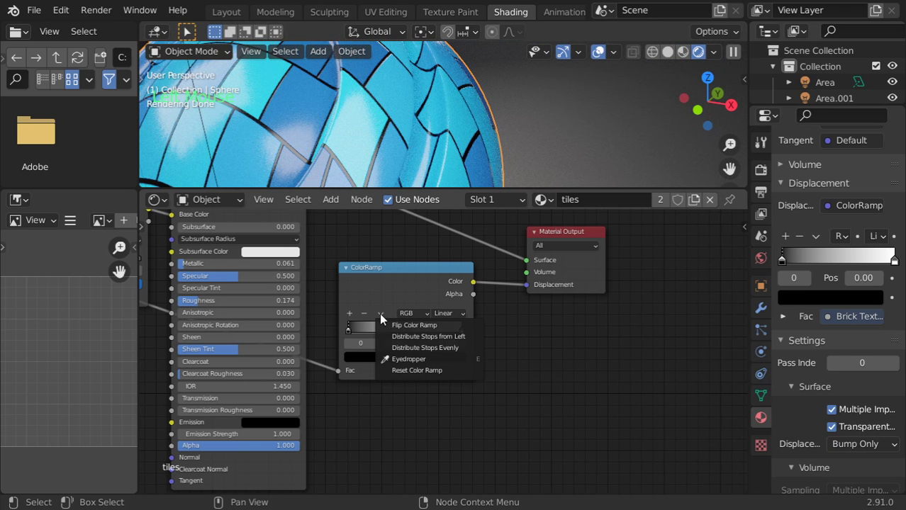
{"action": "left_click", "coordinate": [394, 325]}
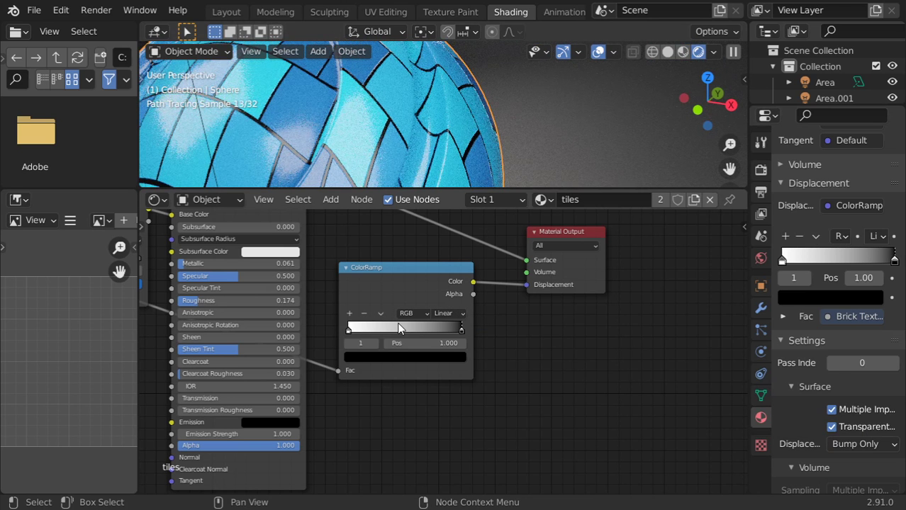
{"action": "left_click", "coordinate": [380, 314]}
{"action": "left_click", "coordinate": [391, 326]}
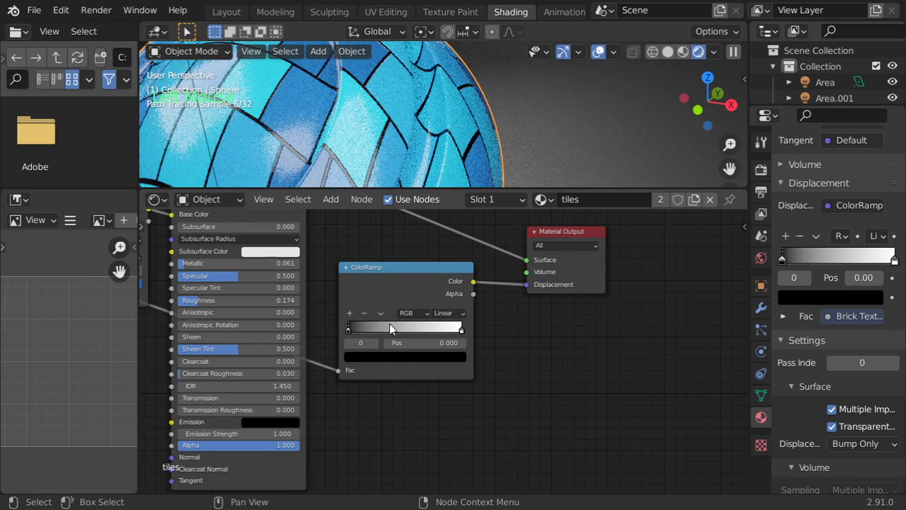
{"action": "middle_click_drag", "start_coordinate": [580, 334], "coordinate": [709, 292], "text": "shift"}
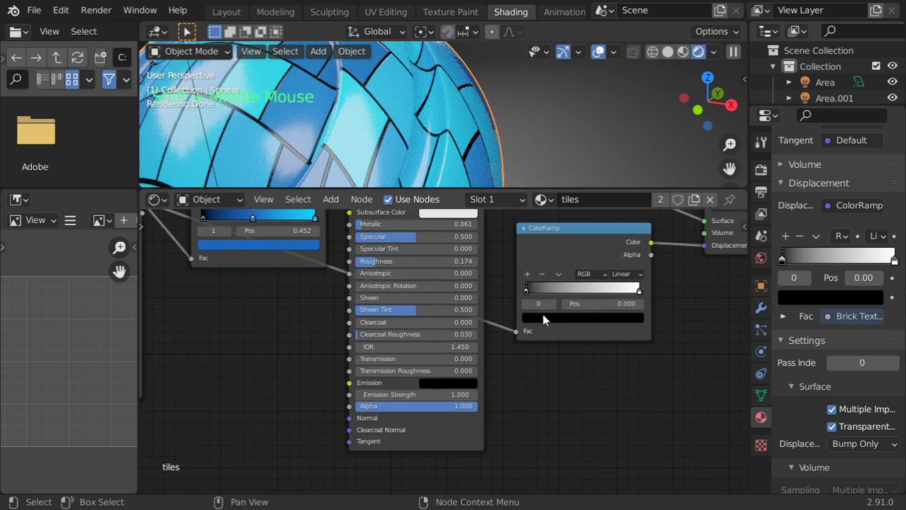
{"action": "middle_click_drag", "start_coordinate": [453, 142], "coordinate": [421, 119], "text": "shift"}
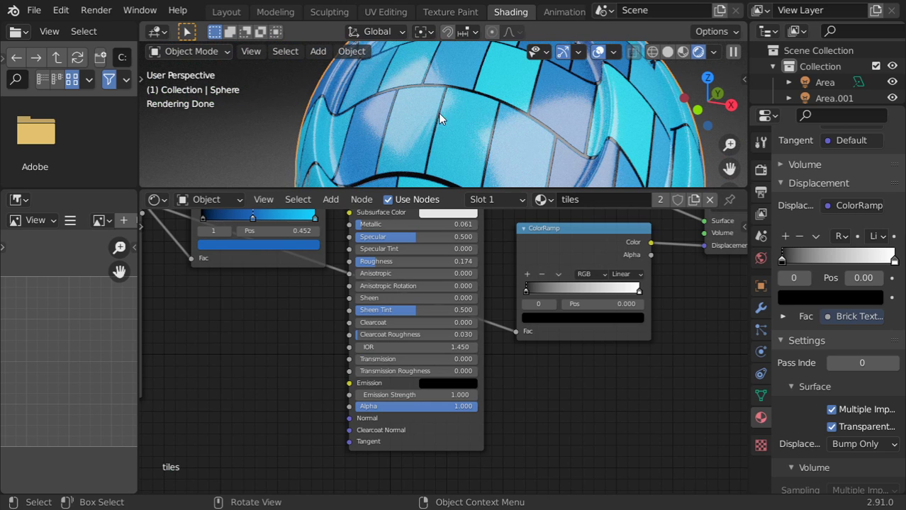
{"action": "scroll", "coordinate": [436, 140], "scroll_direction": "down", "scroll_amount": 4}
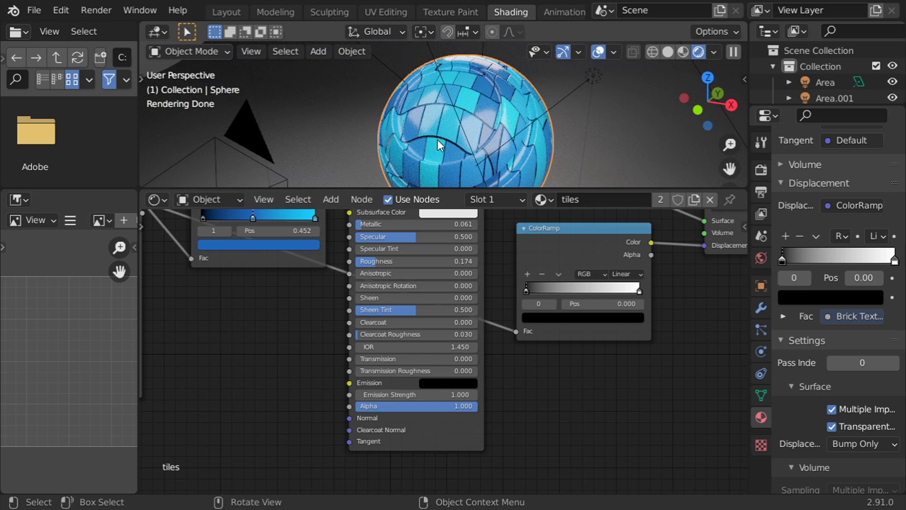
{"action": "middle_click_drag", "start_coordinate": [739, 210], "coordinate": [512, 256], "text": "shift"}
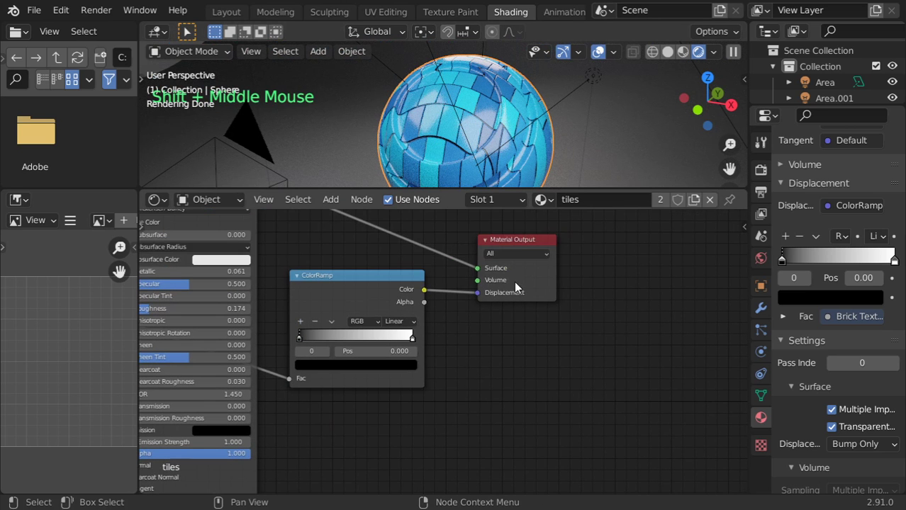
{"action": "left_click_drag", "start_coordinate": [512, 239], "coordinate": [665, 230]}
Drop a Math node on the displacement link, set to Multiply with value -0.5
{"action": "key", "text": "shift+a"}
{"action": "left_click", "coordinate": [495, 303]}
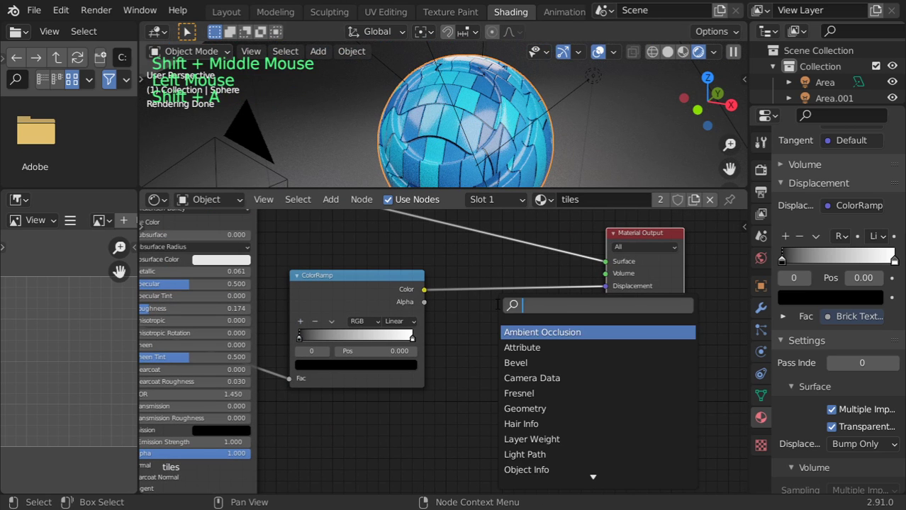
{"action": "type", "text": "math"}
{"action": "key", "text": "Return"}
{"action": "left_click", "coordinate": [488, 307]}
{"action": "left_click", "coordinate": [491, 294]}
{"action": "left_click", "coordinate": [190, 349]}
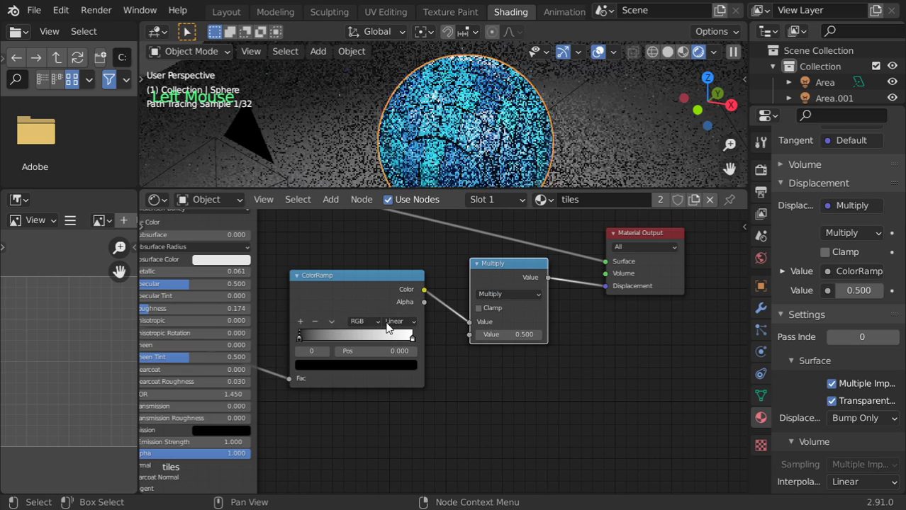
{"action": "double_click", "coordinate": [504, 334]}
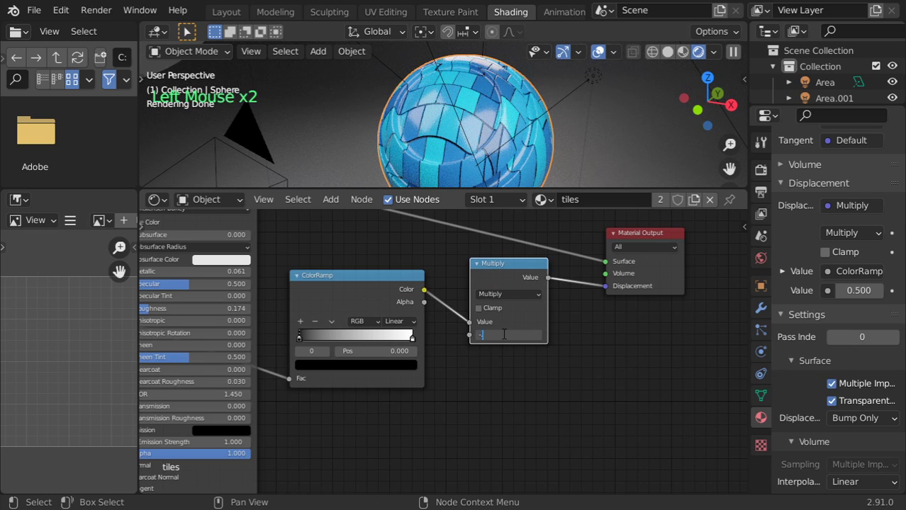
{"action": "type", "text": "-.5"}
{"action": "key", "text": "Return"}
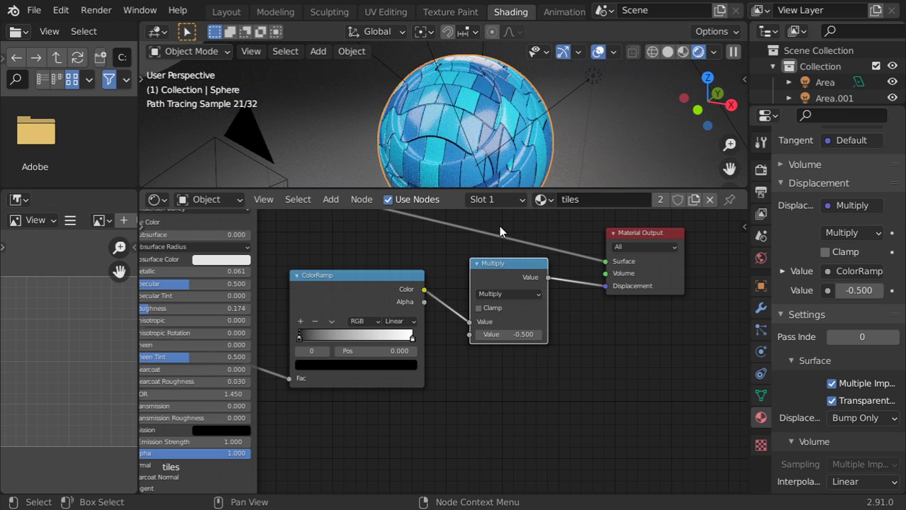
Rearrange the ColorRamp, Mapping and Texture Coordinate nodes to make room
{"action": "middle_click_drag", "start_coordinate": [430, 402], "coordinate": [628, 340], "text": "shift"}
{"action": "scroll", "coordinate": [628, 340], "scroll_direction": "down", "scroll_amount": 4}
{"action": "middle_click_drag", "start_coordinate": [496, 347], "coordinate": [580, 352], "text": "shift"}
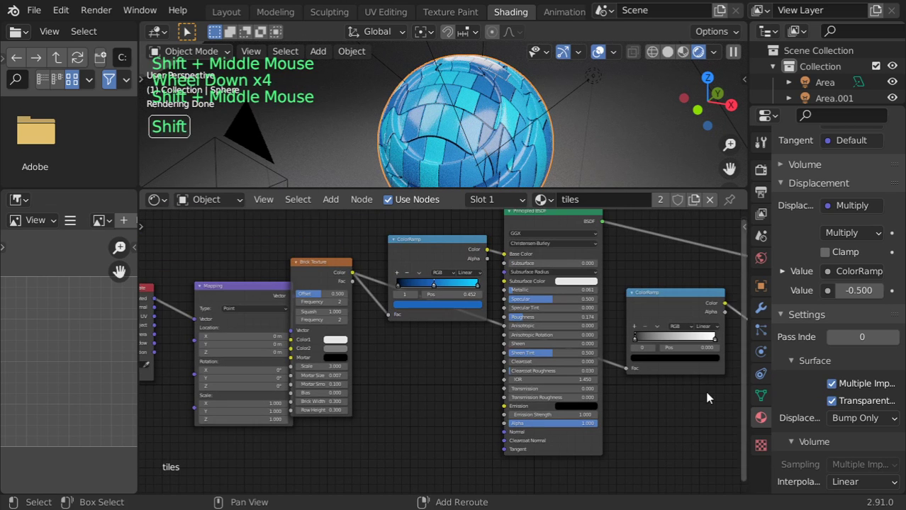
{"action": "left_click_drag", "start_coordinate": [438, 245], "coordinate": [422, 225]}
{"action": "middle_click_drag", "start_coordinate": [422, 346], "coordinate": [498, 278], "text": "shift"}
{"action": "left_click_drag", "start_coordinate": [326, 220], "coordinate": [308, 216]}
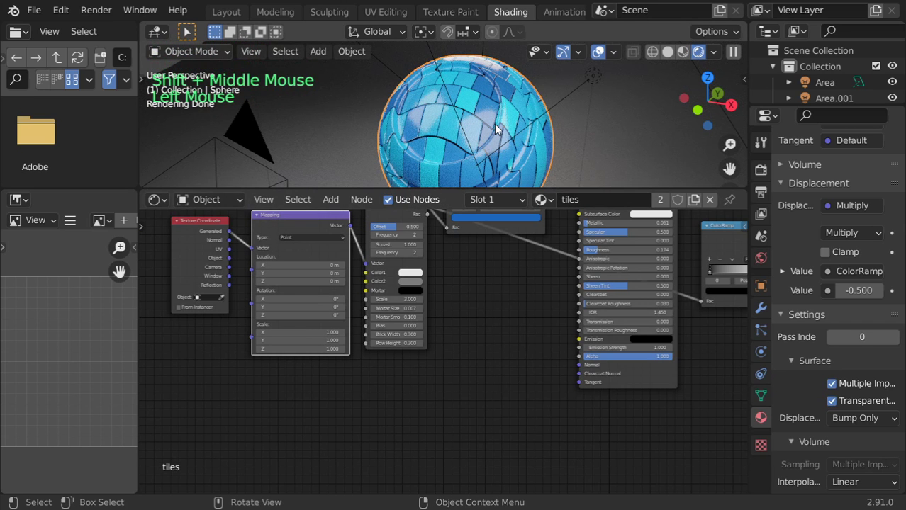
{"action": "left_click_drag", "start_coordinate": [197, 225], "coordinate": [149, 254]}
{"action": "left_click_drag", "start_coordinate": [298, 215], "coordinate": [260, 218]}
Add a Noise Texture below Mapping with Scale 70 and preview it on the sphere
{"action": "key", "text": "shift+a"}
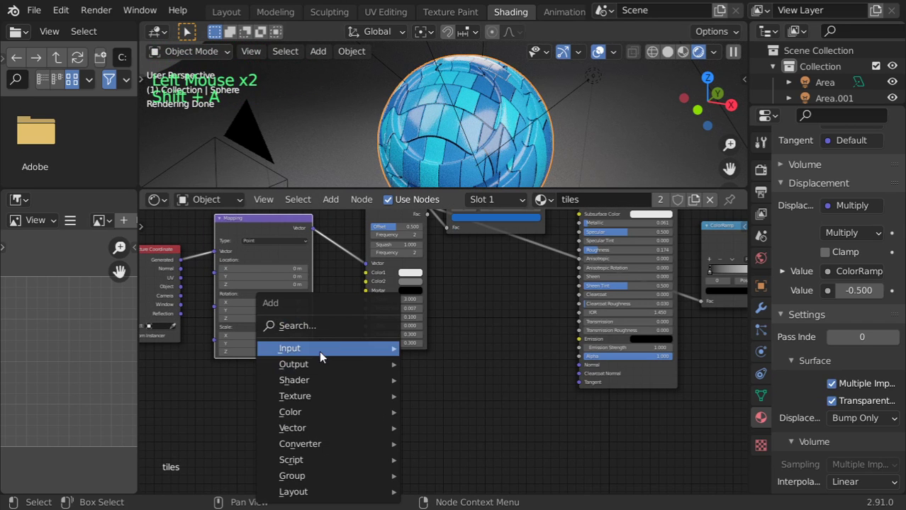
{"action": "left_click", "coordinate": [314, 328]}
{"action": "type", "text": "noi"}
{"action": "left_click", "coordinate": [355, 346]}
{"action": "left_click", "coordinate": [290, 396]}
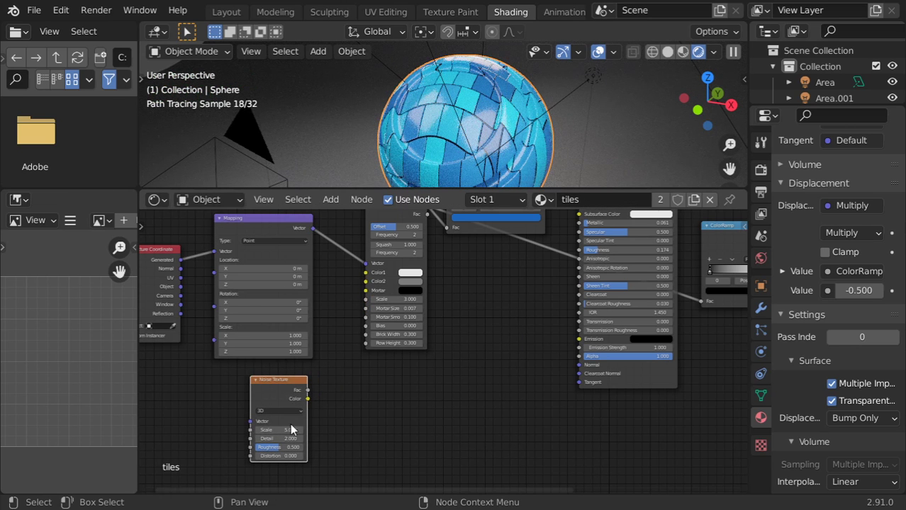
{"action": "double_click", "coordinate": [286, 430]}
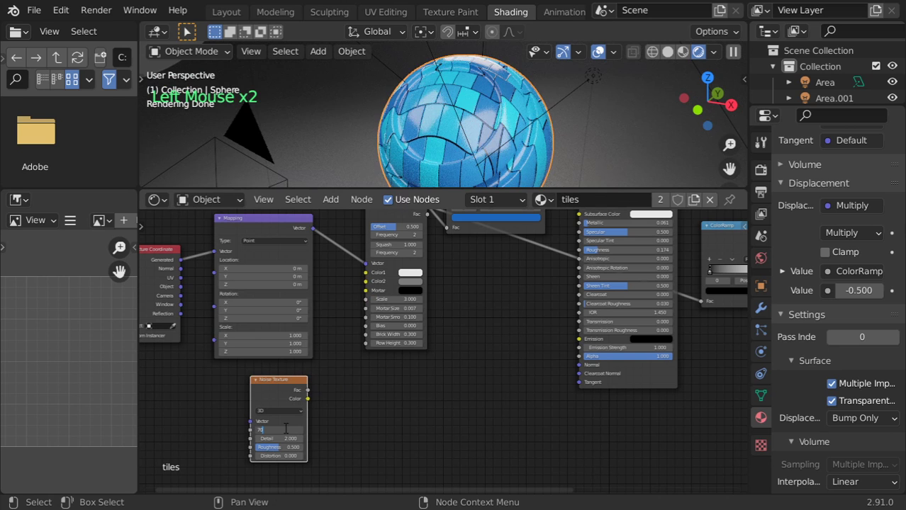
{"action": "type", "text": "70"}
{"action": "key", "text": "Return"}
{"action": "key", "text": "shift+a"}
{"action": "left_click", "coordinate": [282, 390], "text": "ctrl+shift"}
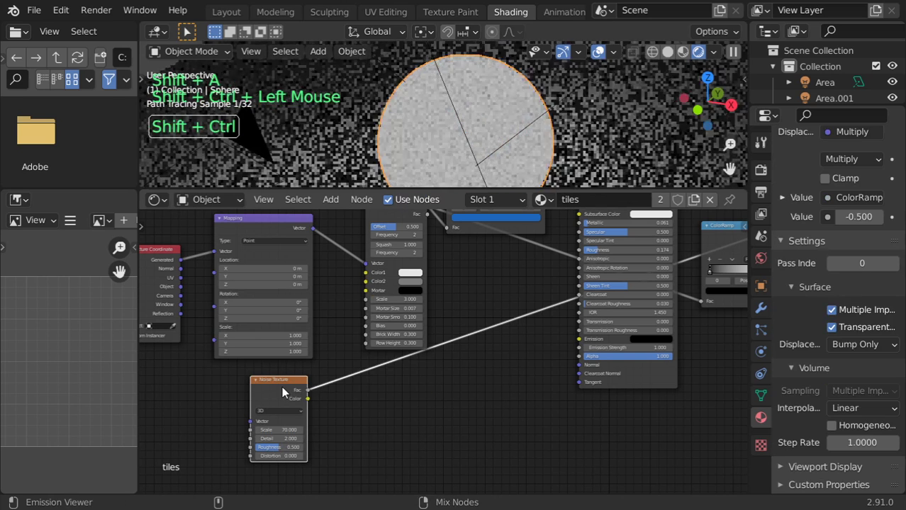
Add a Bump node on the noise link and drive the Noise Texture from Mapping's output
{"action": "key", "text": "shift+a"}
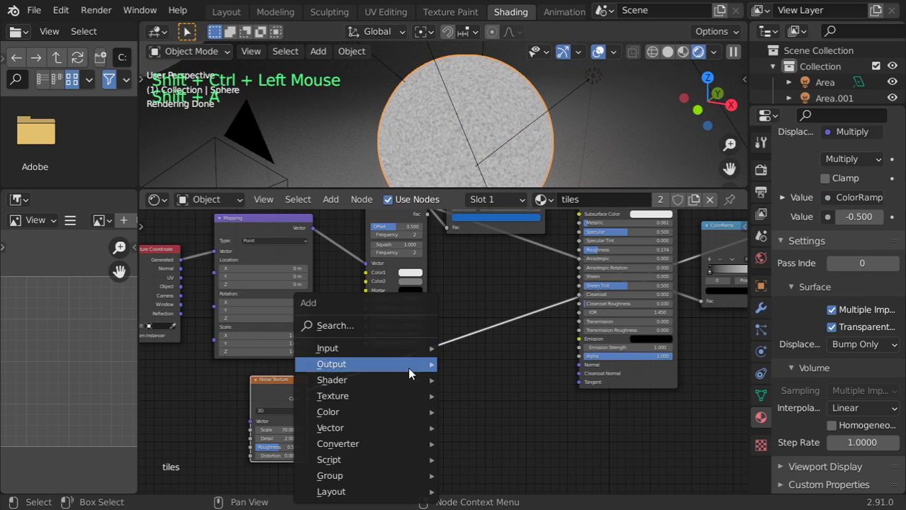
{"action": "left_click", "coordinate": [377, 326]}
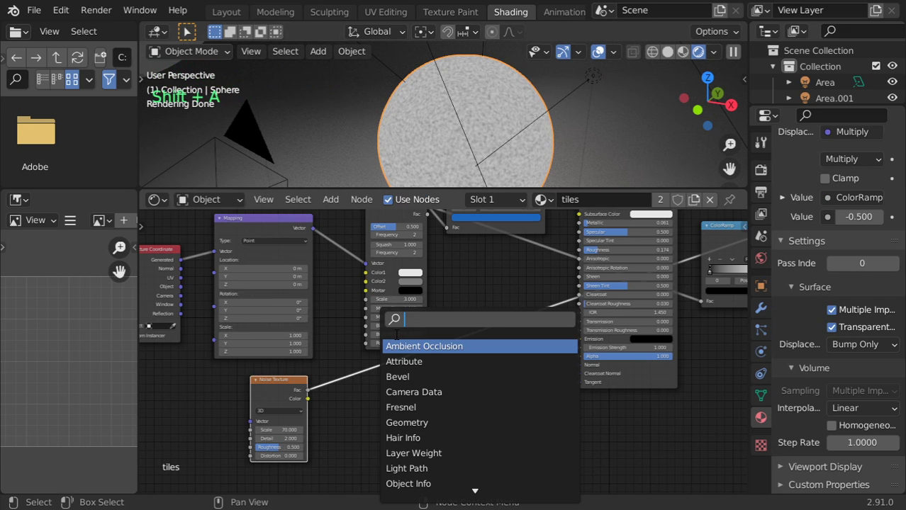
{"action": "type", "text": "n"}
{"action": "key", "text": "BackSpace"}
{"action": "type", "text": "bi"}
{"action": "key", "text": "BackSpace"}
{"action": "type", "text": "ump"}
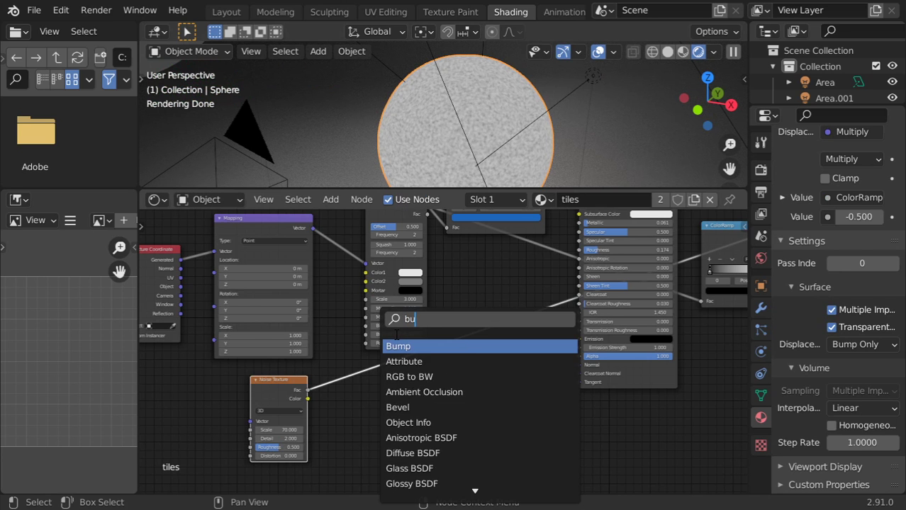
{"action": "left_click", "coordinate": [419, 346]}
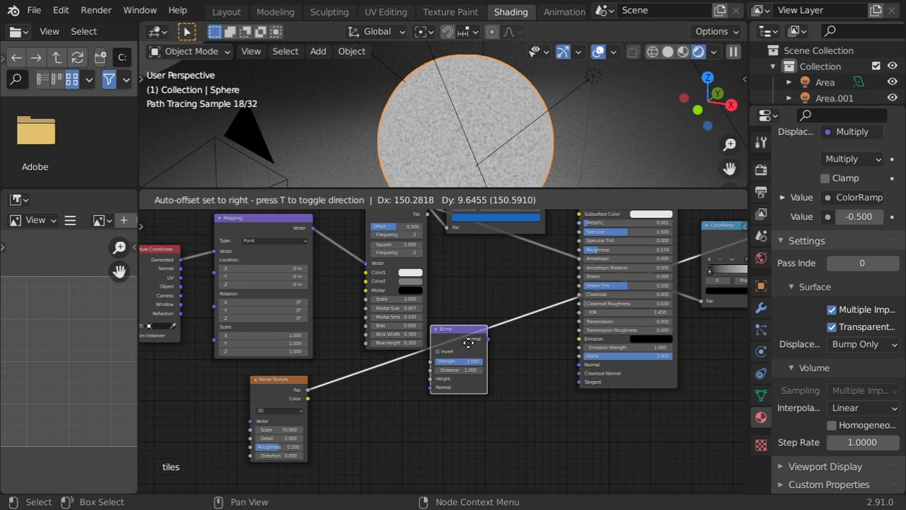
{"action": "left_click", "coordinate": [491, 339]}
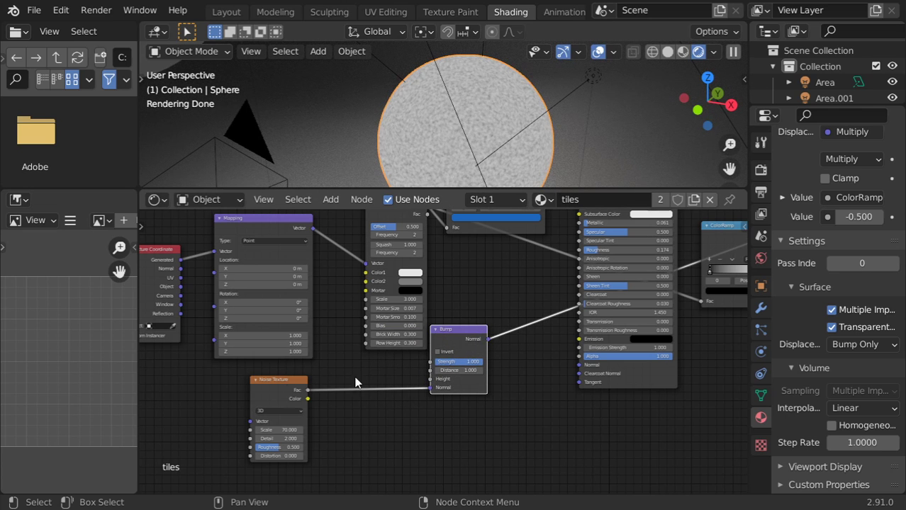
{"action": "left_click_drag", "start_coordinate": [183, 263], "coordinate": [249, 421]}
{"action": "left_click_drag", "start_coordinate": [284, 387], "coordinate": [387, 366]}
{"action": "left_click_drag", "start_coordinate": [314, 230], "coordinate": [353, 401]}
Preview the Bump output and raise the Noise Texture Scale to 90
{"action": "left_click", "coordinate": [475, 329], "text": "ctrl+shift"}
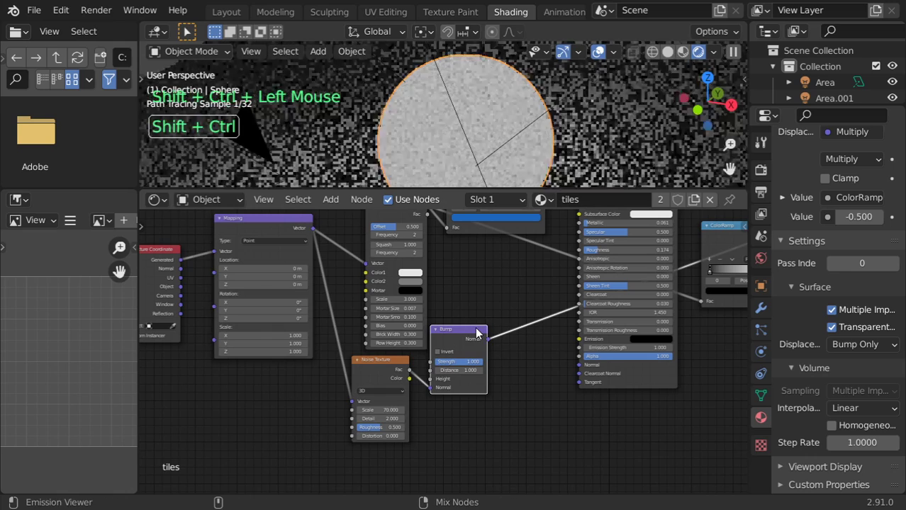
{"action": "left_click_drag", "start_coordinate": [373, 410], "coordinate": [433, 410]}
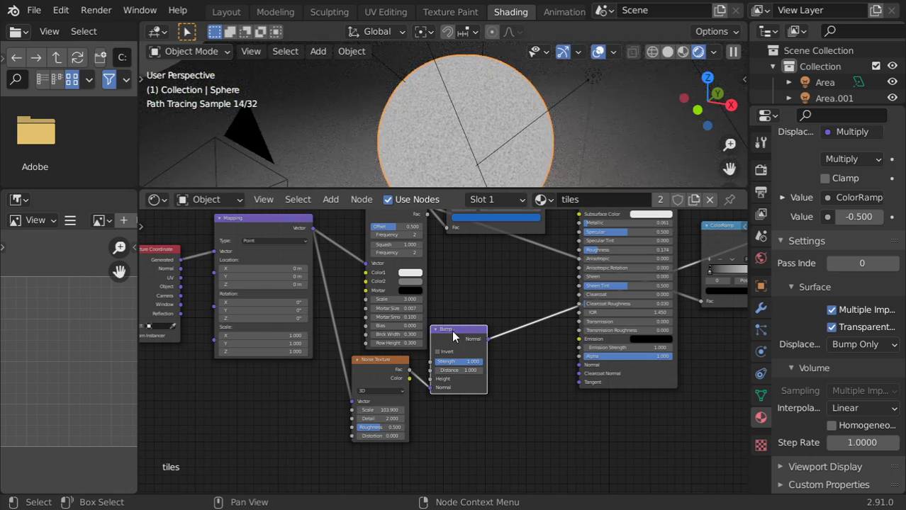
{"action": "left_click", "coordinate": [384, 410]}
{"action": "type", "text": "90"}
{"action": "key", "text": "Return"}
Connect the Bump Normal to the Principled BSDF Normal and preview the full tile shader
{"action": "mouse_move", "coordinate": [487, 339]}
{"action": "left_mouse_down"}
{"action": "mouse_move", "coordinate": [561, 341]}
{"action": "mouse_move", "coordinate": [584, 366]}
{"action": "left_mouse_up"}
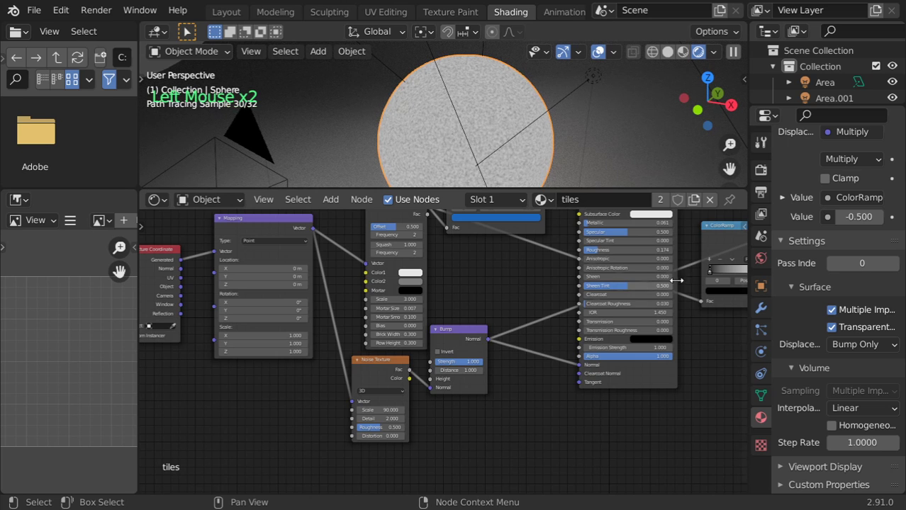
{"action": "middle_click_drag", "start_coordinate": [517, 366], "coordinate": [495, 388], "text": "shift"}
{"action": "left_click", "coordinate": [446, 259], "text": "ctrl+shift"}
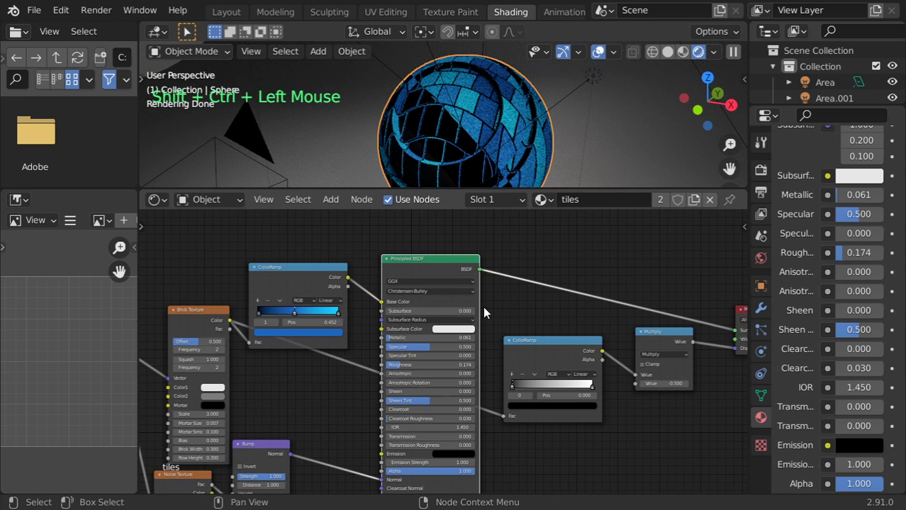
{"action": "middle_click_drag", "start_coordinate": [504, 313], "coordinate": [555, 280], "text": "shift"}
{"action": "middle_click_drag", "start_coordinate": [402, 445], "coordinate": [521, 369], "text": "shift"}
Lower the Bump strength to 0.084 and reconnect the Multiply result to Displacement
{"action": "mouse_move", "coordinate": [436, 372]}
{"action": "left_mouse_down"}
{"action": "mouse_move", "coordinate": [392, 372]}
{"action": "mouse_move", "coordinate": [430, 377]}
{"action": "left_mouse_up"}
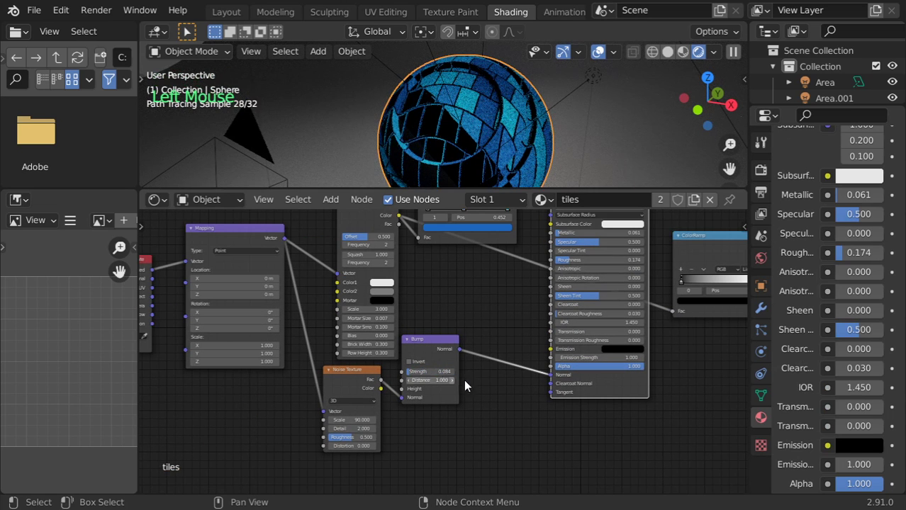
{"action": "middle_click_drag", "start_coordinate": [481, 385], "coordinate": [284, 423], "text": "shift"}
{"action": "middle_click_drag", "start_coordinate": [468, 268], "coordinate": [449, 313], "text": "shift"}
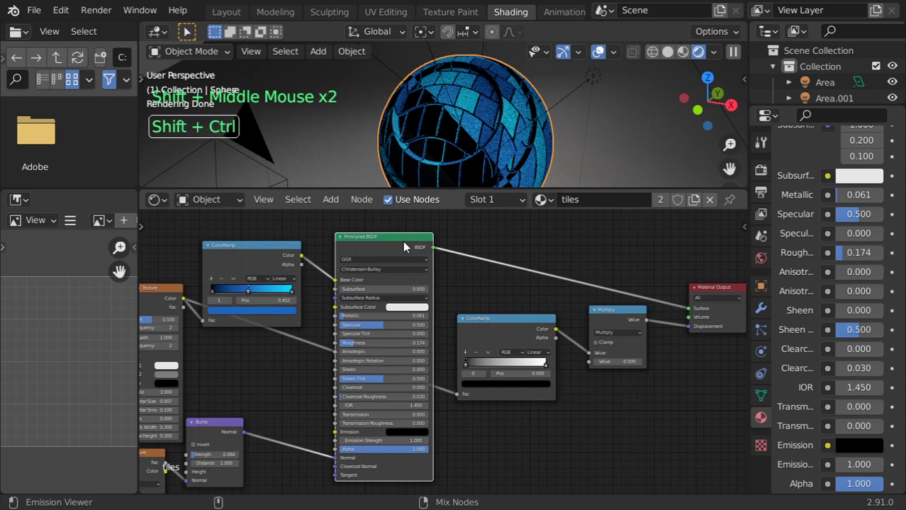
{"action": "left_click", "coordinate": [402, 246], "text": "ctrl+shift"}
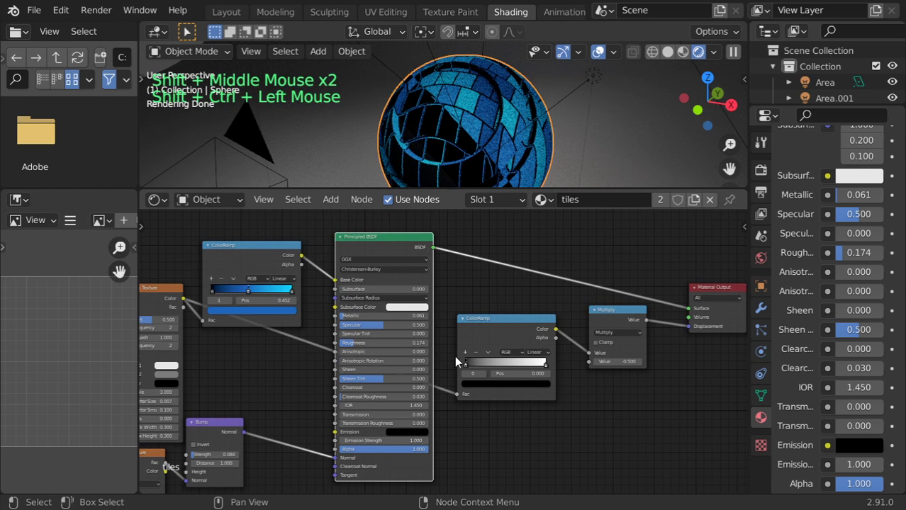
{"action": "mouse_move", "coordinate": [688, 327]}
{"action": "left_mouse_down"}
{"action": "mouse_move", "coordinate": [678, 335]}
{"action": "mouse_move", "coordinate": [670, 327]}
{"action": "mouse_move", "coordinate": [694, 327]}
{"action": "left_mouse_up"}
Check the Math and displacement inputs, then switch the Displacement Method to Displacement and Bump
{"action": "scroll", "coordinate": [850, 355], "scroll_direction": "down", "scroll_amount": 13}
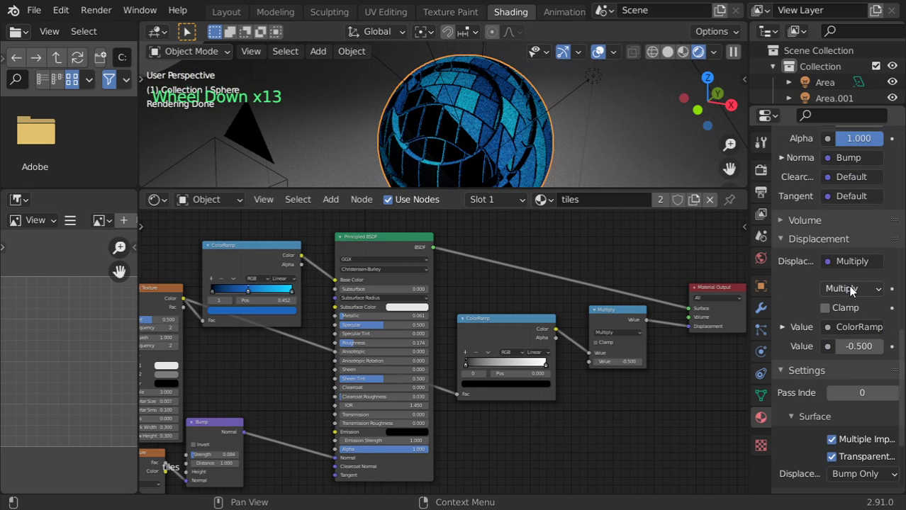
{"action": "left_click", "coordinate": [851, 289]}
{"action": "left_click", "coordinate": [853, 327]}
{"action": "left_click", "coordinate": [851, 325]}
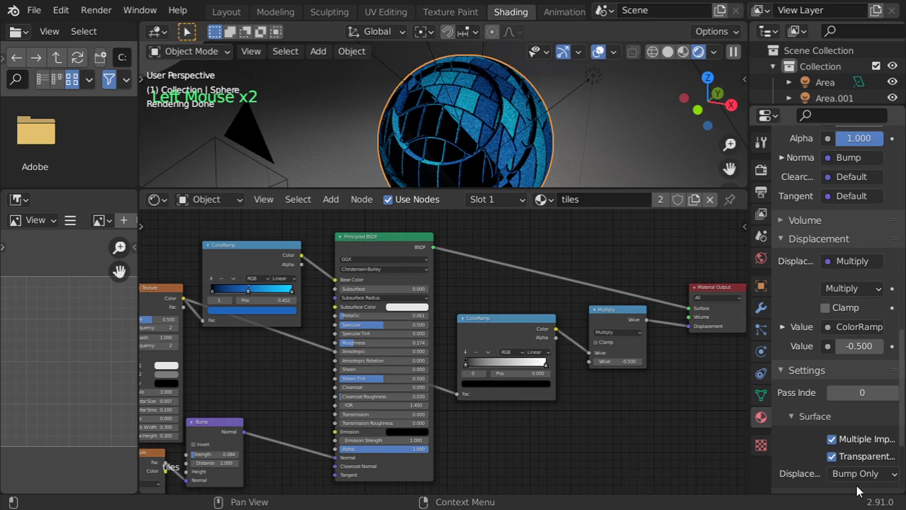
{"action": "left_click", "coordinate": [852, 473]}
{"action": "left_click", "coordinate": [800, 423]}
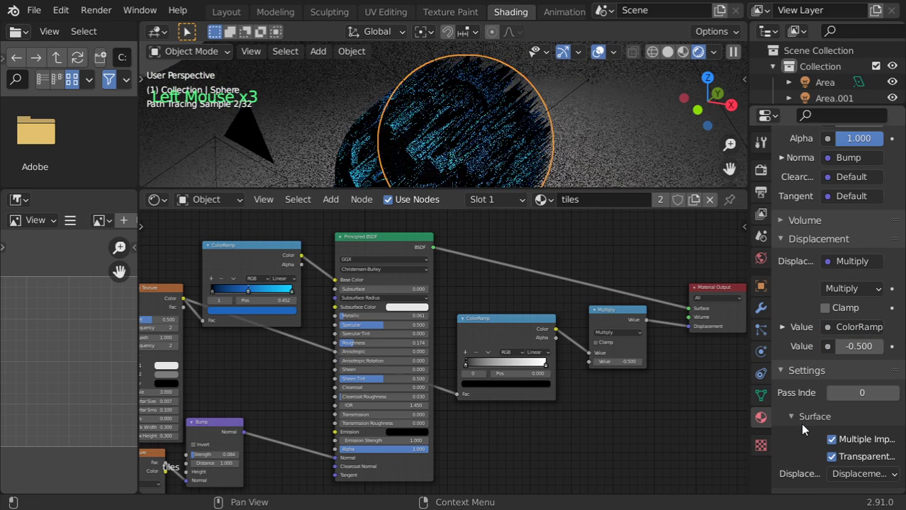
{"action": "left_click", "coordinate": [850, 475]}
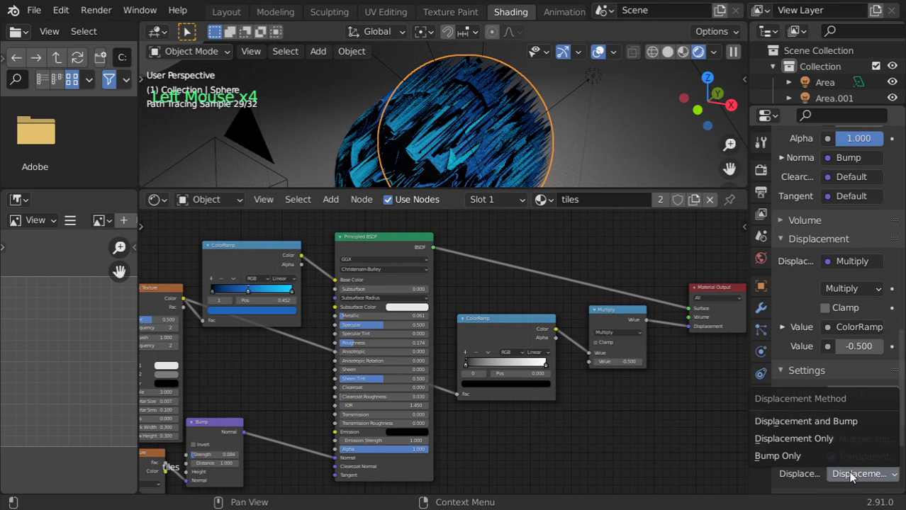
Apply the sphere's rotation and scale with Ctrl+A
{"action": "key", "text": "ctrl+a"}
{"action": "left_click", "coordinate": [521, 153]}
{"action": "key", "text": "ctrl+a"}
Compare Displacement Method options, finally settling on Bump Only
{"action": "left_click", "coordinate": [861, 473]}
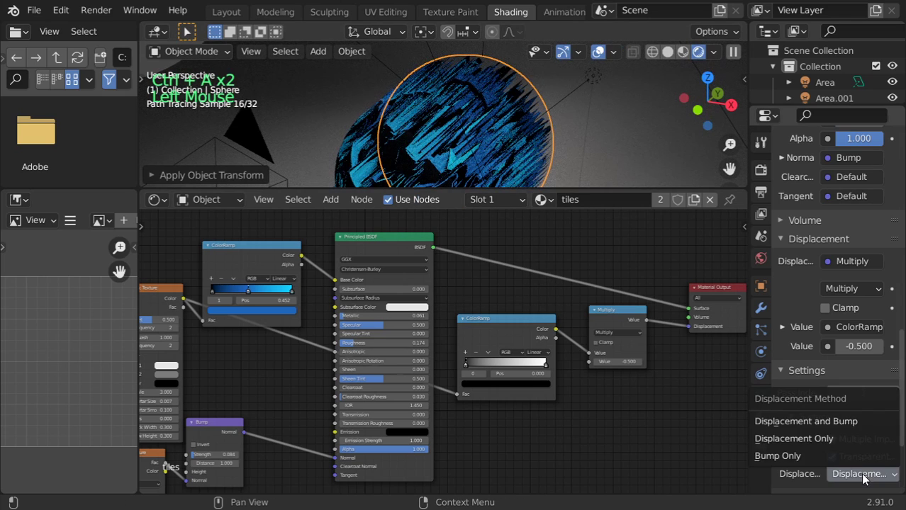
{"action": "left_click", "coordinate": [798, 455]}
{"action": "left_click", "coordinate": [829, 473]}
{"action": "left_click", "coordinate": [820, 434]}
{"action": "left_click", "coordinate": [852, 472]}
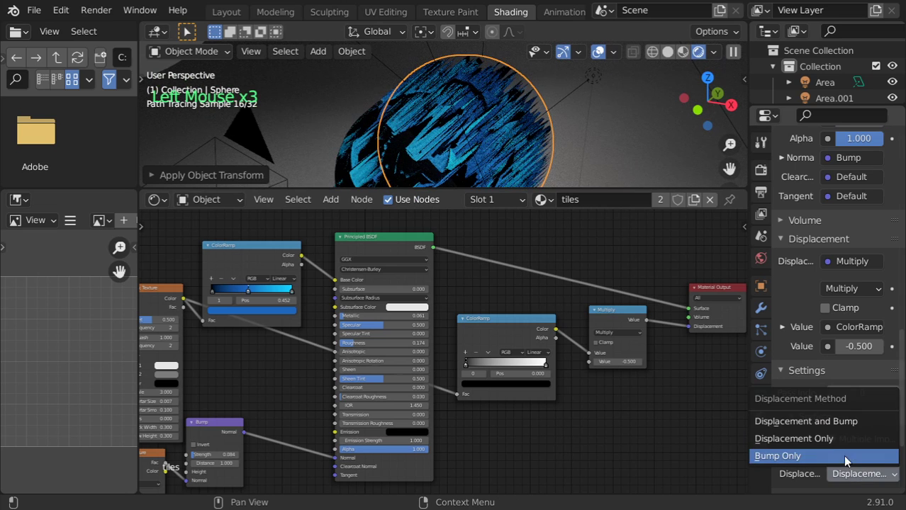
{"action": "left_click", "coordinate": [832, 453]}
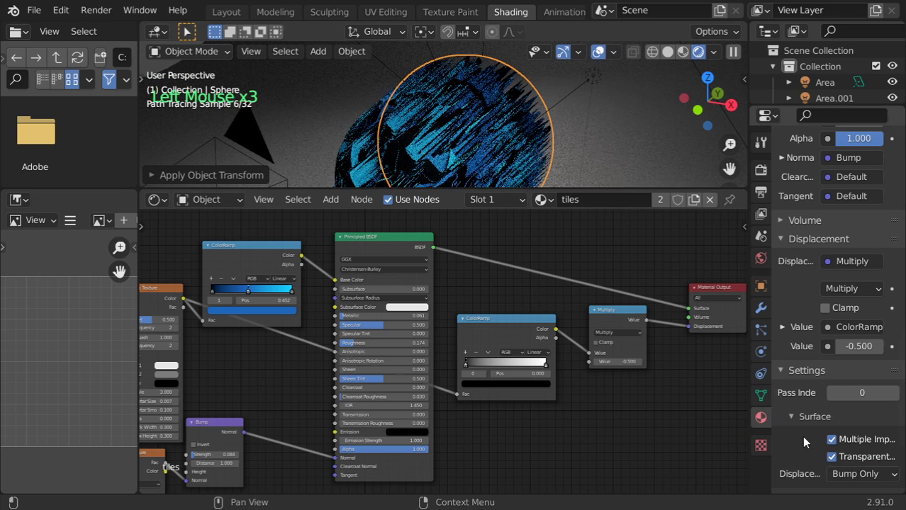
{"action": "left_click", "coordinate": [851, 473]}
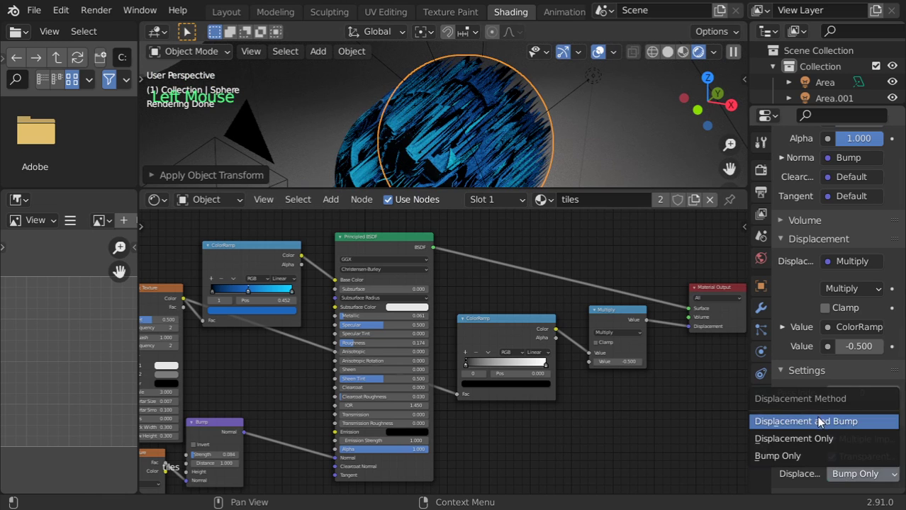
{"action": "left_click", "coordinate": [818, 421]}
{"action": "left_click", "coordinate": [853, 472]}
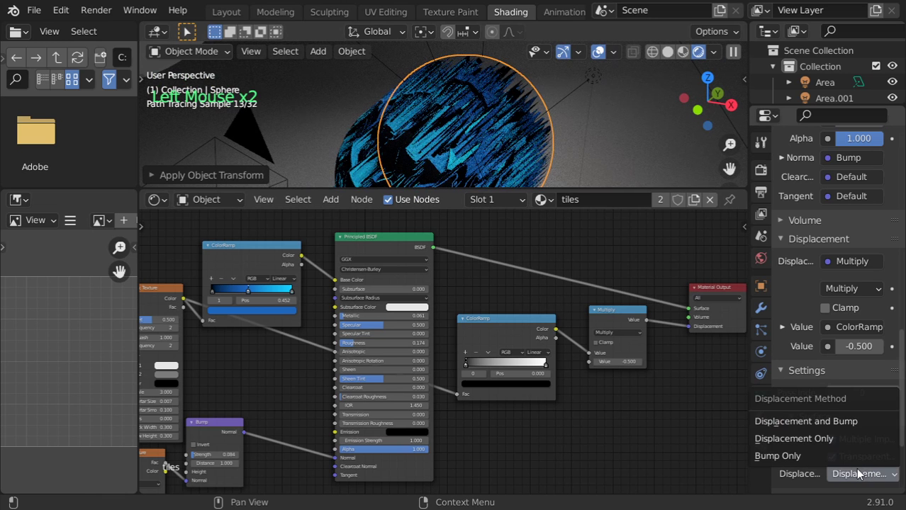
{"action": "left_click", "coordinate": [820, 456]}
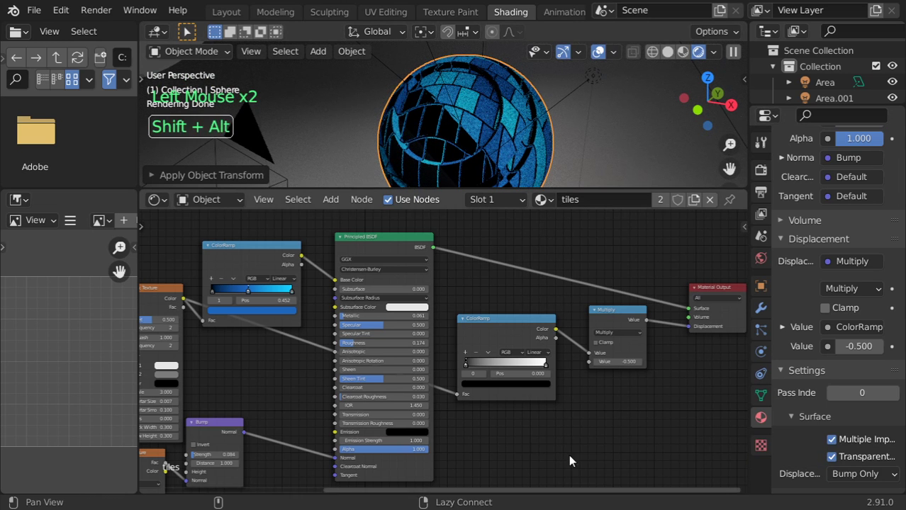
Disconnect the Bump node's Normal output from the shader's Normal input and reroute it
{"action": "middle_click_drag", "start_coordinate": [583, 454], "coordinate": [709, 379]}
{"action": "middle_click_drag", "start_coordinate": [404, 443], "coordinate": [490, 410], "text": "shift"}
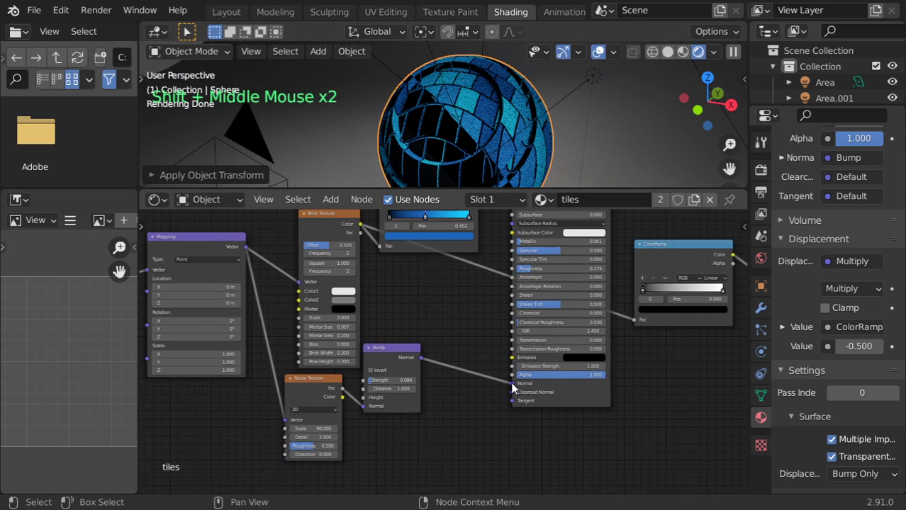
{"action": "left_click_drag", "start_coordinate": [512, 383], "coordinate": [462, 402]}
{"action": "left_click_drag", "start_coordinate": [422, 357], "coordinate": [518, 392]}
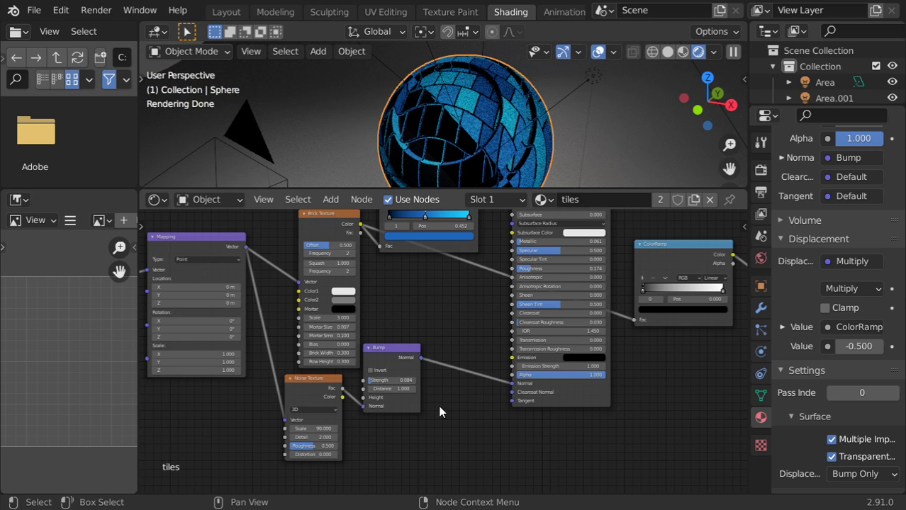
Set the Bump node's Distance to 0 and its Strength to 0.002, leaving Invert off
{"action": "middle_click_drag", "start_coordinate": [435, 411], "coordinate": [501, 394], "text": "shift"}
{"action": "scroll", "coordinate": [506, 389], "scroll_direction": "up", "scroll_amount": 3}
{"action": "scroll", "coordinate": [509, 401], "scroll_direction": "up", "scroll_amount": 3}
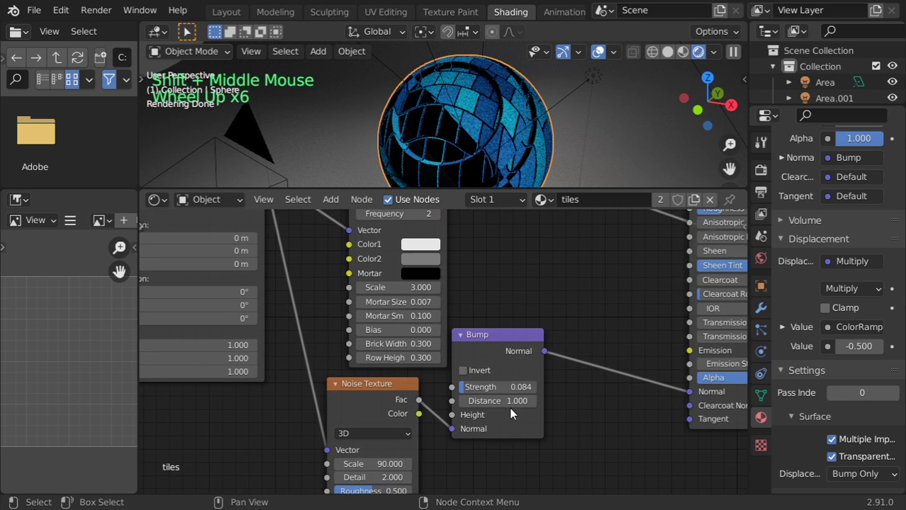
{"action": "left_click", "coordinate": [507, 401]}
{"action": "type", "text": "0"}
{"action": "key", "text": "Return"}
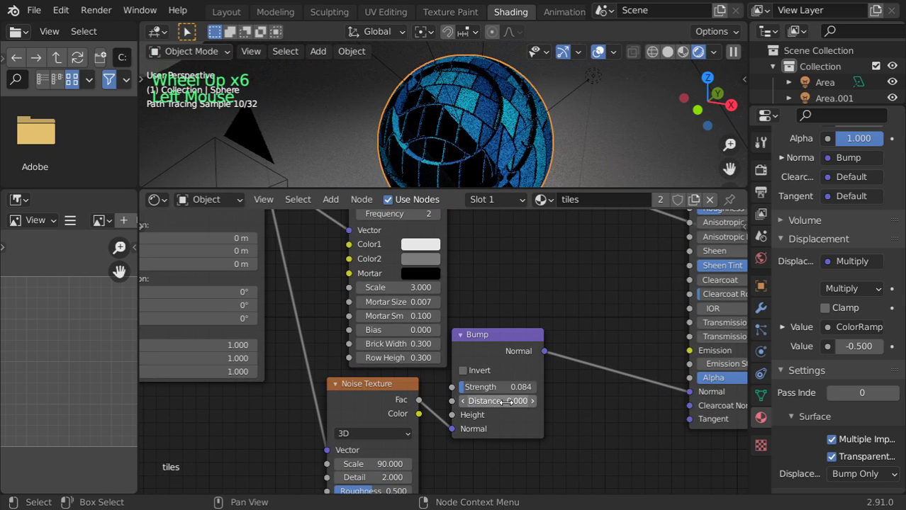
{"action": "left_click", "coordinate": [508, 401]}
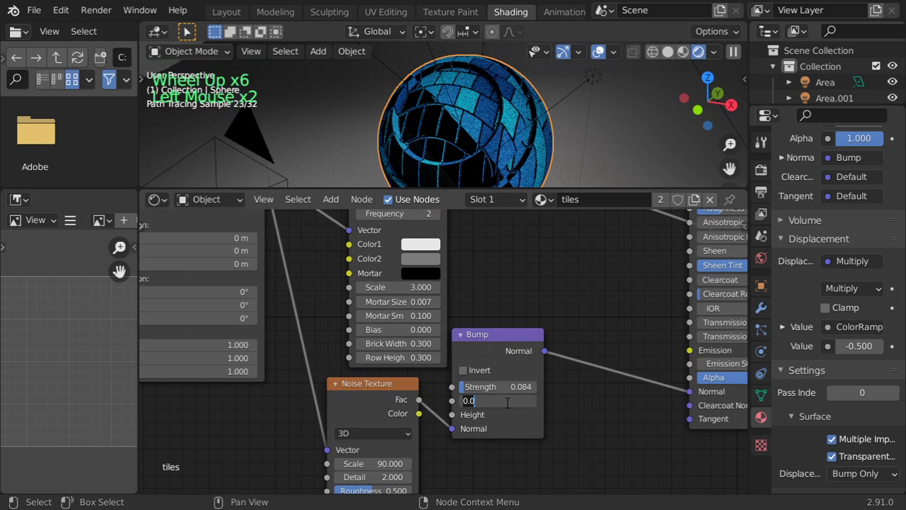
{"action": "left_click", "coordinate": [463, 371]}
{"action": "left_click", "coordinate": [463, 371]}
{"action": "left_click", "coordinate": [501, 387]}
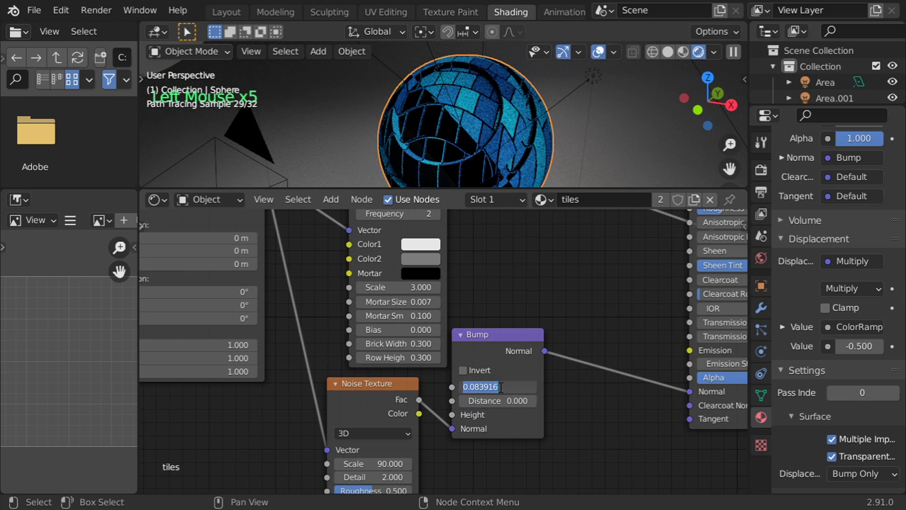
{"action": "type", "text": "0.002"}
{"action": "key", "text": "Return"}
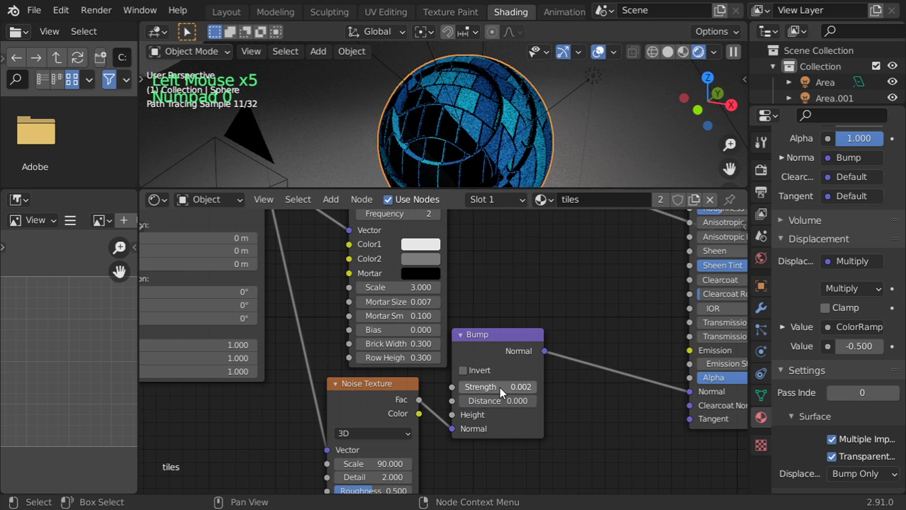
Move the Noise Texture node and keep its Scale at 90
{"action": "left_click_drag", "start_coordinate": [379, 388], "coordinate": [350, 358]}
{"action": "left_click_drag", "start_coordinate": [347, 433], "coordinate": [339, 433]}
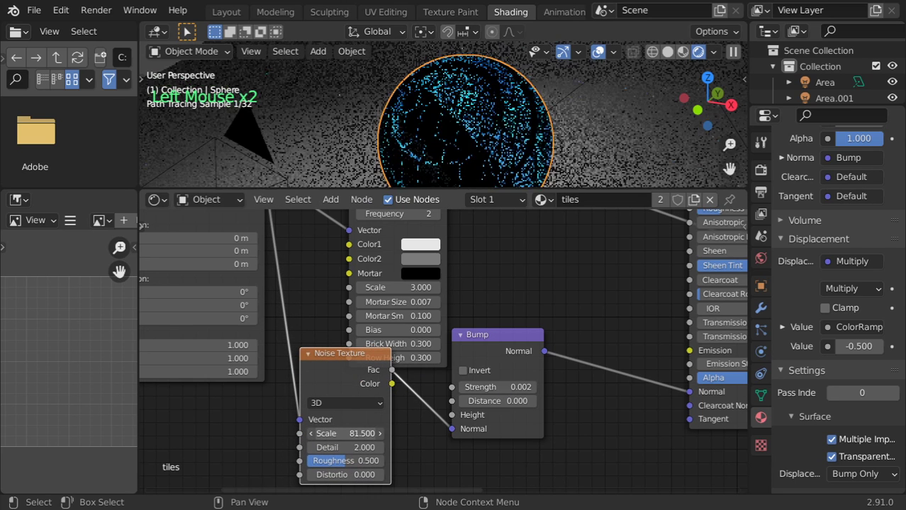
{"action": "left_click", "coordinate": [353, 433]}
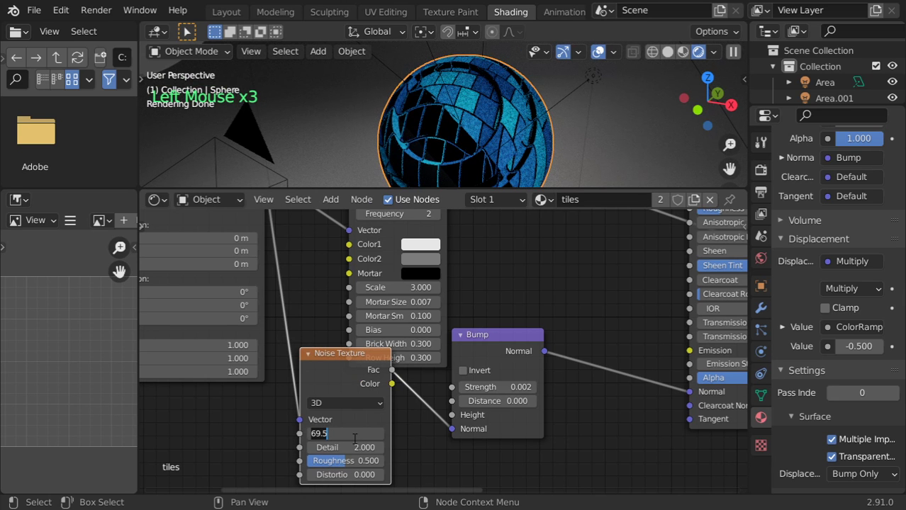
{"action": "type", "text": "90"}
{"action": "key", "text": "Return"}
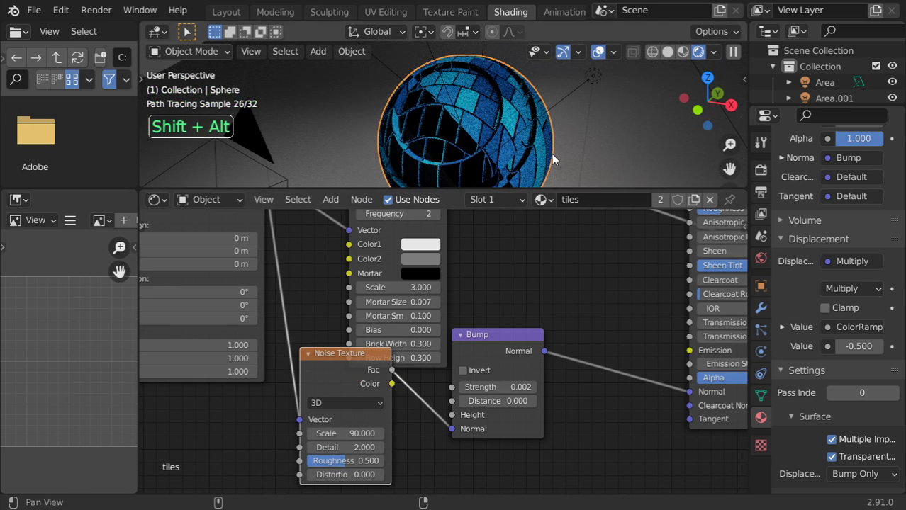
Link the Bump node's Normal output back to the Principled BSDF Normal input
{"action": "middle_click_drag", "start_coordinate": [556, 153], "coordinate": [476, 119], "text": "shift"}
{"action": "middle_click_drag", "start_coordinate": [614, 378], "coordinate": [422, 304], "text": "shift"}
{"action": "scroll", "coordinate": [482, 374], "scroll_direction": "down", "scroll_amount": 4}
{"action": "left_click", "coordinate": [461, 419]}
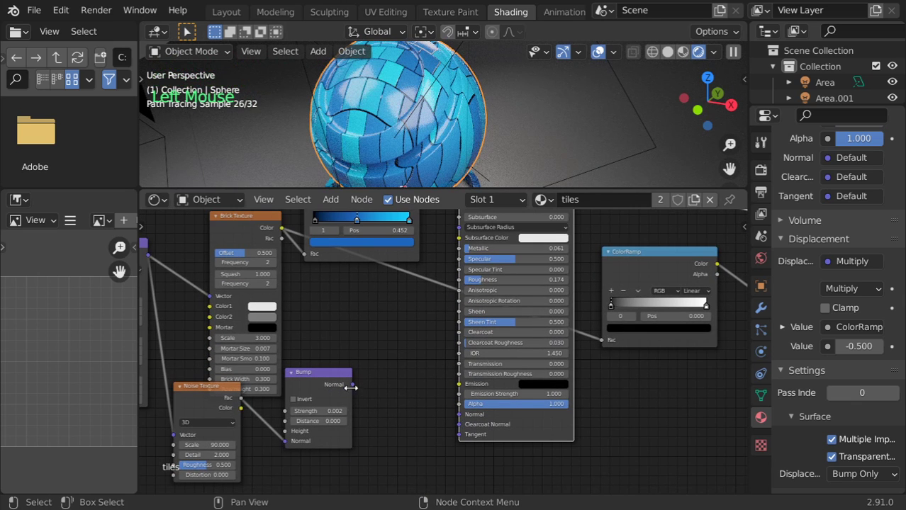
{"action": "left_click_drag", "start_coordinate": [356, 389], "coordinate": [429, 413]}
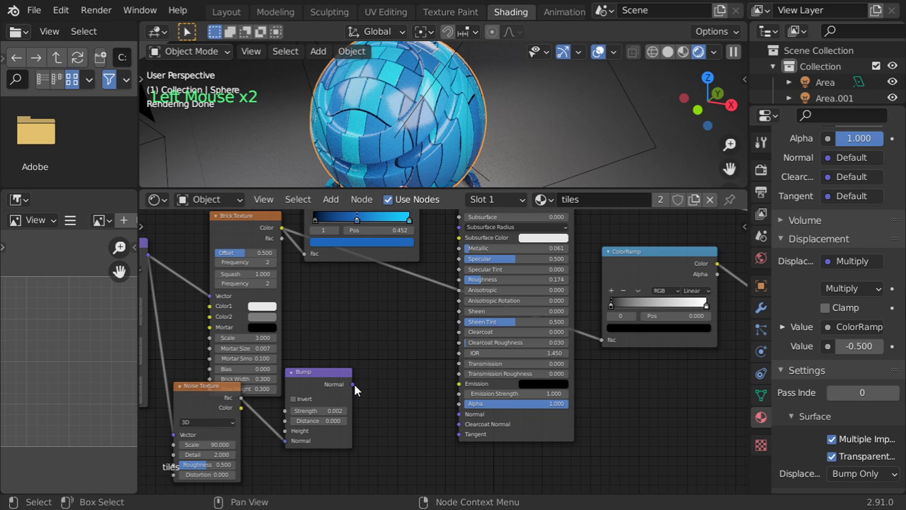
{"action": "left_click_drag", "start_coordinate": [352, 384], "coordinate": [374, 399]}
{"action": "left_click_drag", "start_coordinate": [240, 407], "coordinate": [459, 415]}
Zoom in on the sphere and limit rendering to a small boxed region (Ctrl+B)
{"action": "scroll", "coordinate": [392, 76], "scroll_direction": "up", "scroll_amount": 1}
{"action": "scroll", "coordinate": [392, 75], "scroll_direction": "up", "scroll_amount": 2}
{"action": "middle_click_drag", "start_coordinate": [392, 76], "coordinate": [363, 82], "text": "shift"}
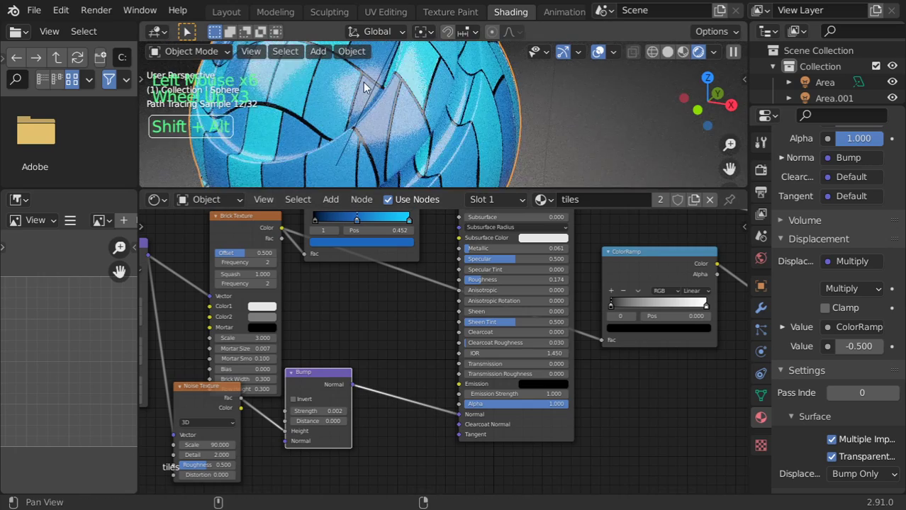
{"action": "scroll", "coordinate": [425, 116], "scroll_direction": "up", "scroll_amount": 3}
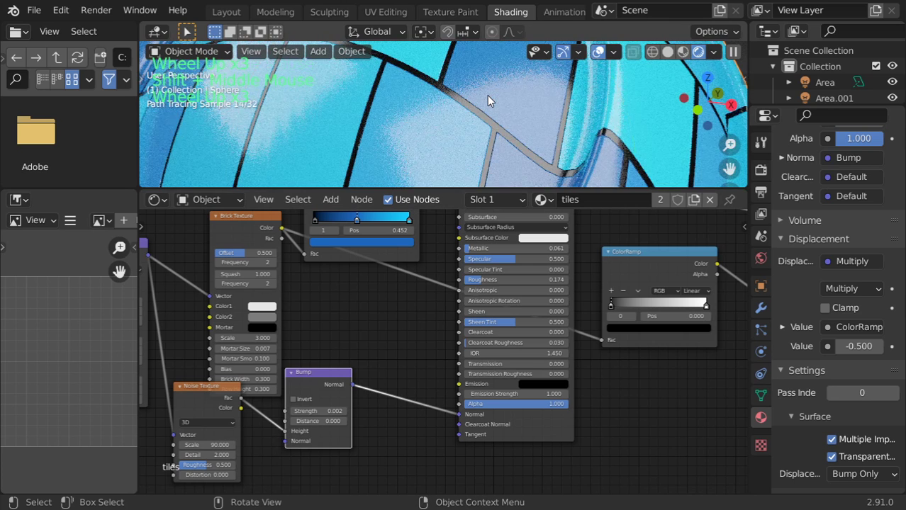
{"action": "scroll", "coordinate": [486, 95], "scroll_direction": "down", "scroll_amount": 4}
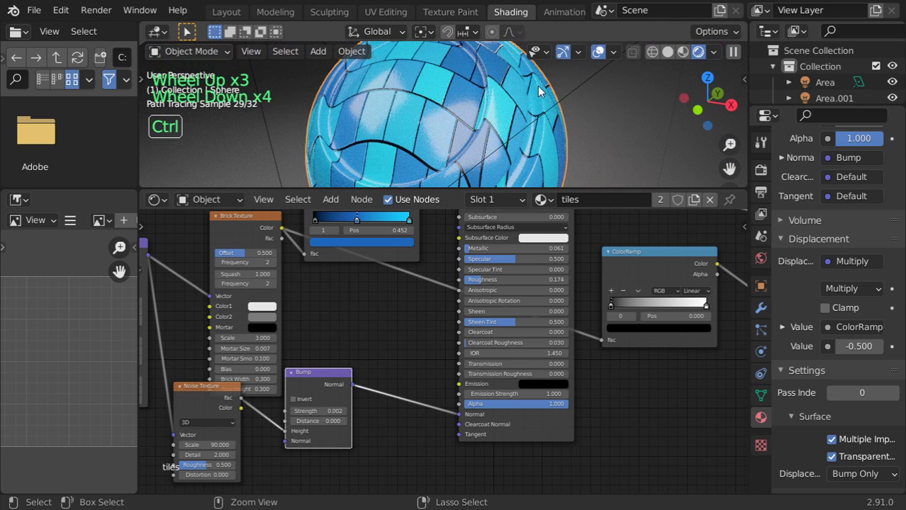
{"action": "key", "text": "ctrl+b"}
{"action": "left_click_drag", "start_coordinate": [561, 80], "coordinate": [413, 164]}
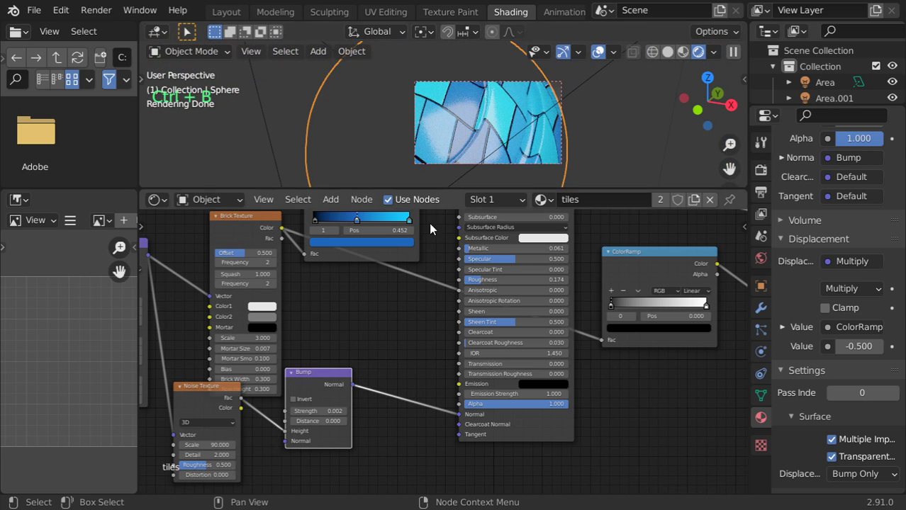
Try a Bump Strength around 0.23 and clear the render region with Ctrl+Alt+B
{"action": "mouse_move", "coordinate": [322, 411]}
{"action": "left_mouse_down"}
{"action": "mouse_move", "coordinate": [339, 410]}
{"action": "mouse_move", "coordinate": [312, 411]}
{"action": "mouse_move", "coordinate": [334, 411]}
{"action": "left_mouse_up"}
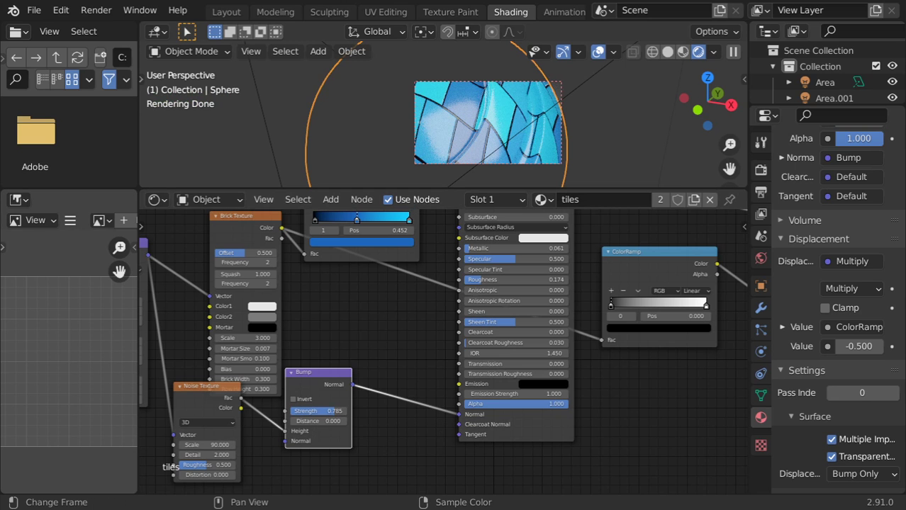
{"action": "left_click", "coordinate": [363, 146]}
{"action": "key", "text": "ctrl+alt+b"}
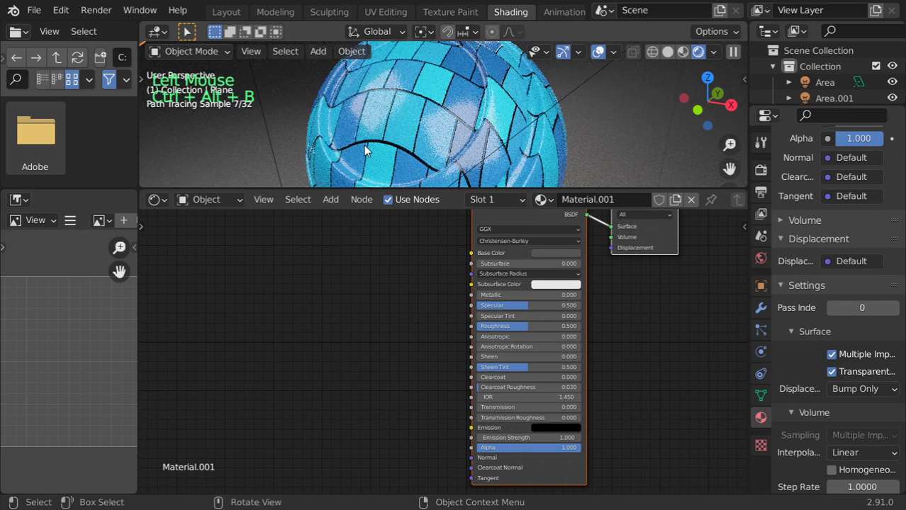
{"action": "left_click", "coordinate": [418, 116]}
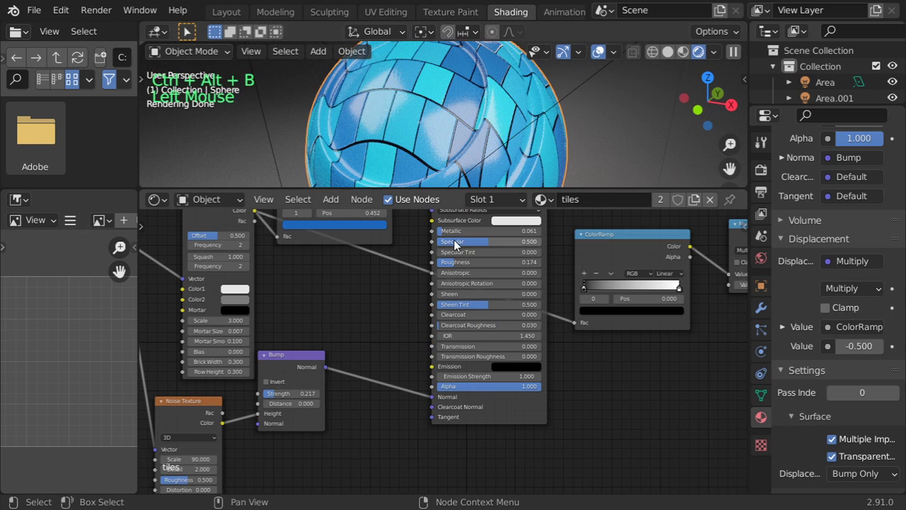
Settle the sphere's Bump Strength at 0.050 and view the whole scene
{"action": "left_click_drag", "start_coordinate": [287, 393], "coordinate": [320, 393]}
{"action": "left_click", "coordinate": [318, 396]}
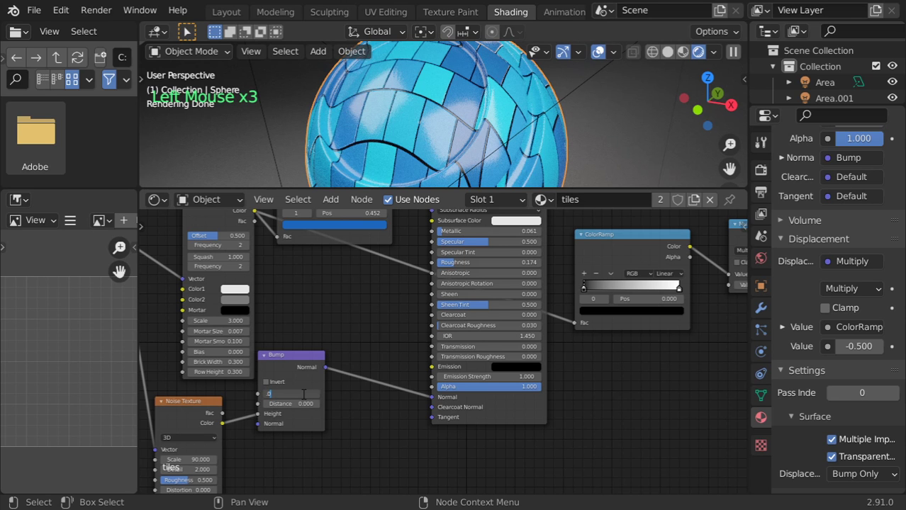
{"action": "key", "text": "Return"}
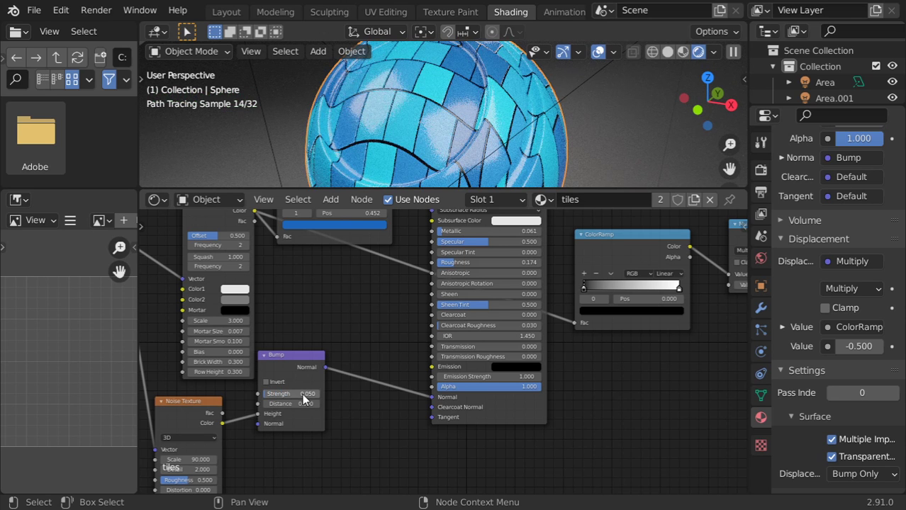
{"action": "scroll", "coordinate": [510, 127], "scroll_direction": "down", "scroll_amount": 3}
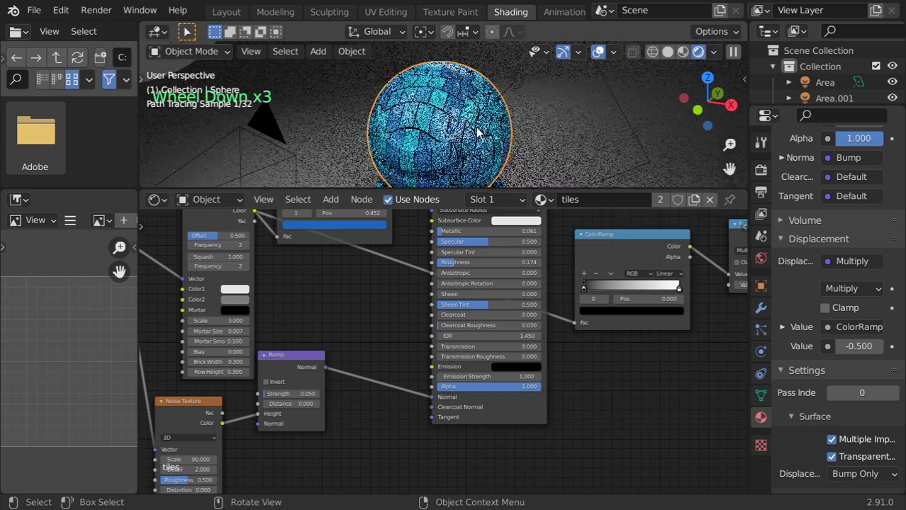
{"action": "mouse_move", "coordinate": [521, 131]}
{"action": "middle_mouse_down", "text": "alt"}
{"action": "mouse_move", "coordinate": [544, 136]}
{"action": "mouse_move", "coordinate": [477, 165]}
{"action": "middle_mouse_up", "text": "alt"}
Rename the floor plane's material to bg
{"action": "scroll", "coordinate": [524, 136], "scroll_direction": "down", "scroll_amount": 5}
{"action": "left_click", "coordinate": [566, 163]}
{"action": "scroll", "coordinate": [565, 164], "scroll_direction": "down", "scroll_amount": 2}
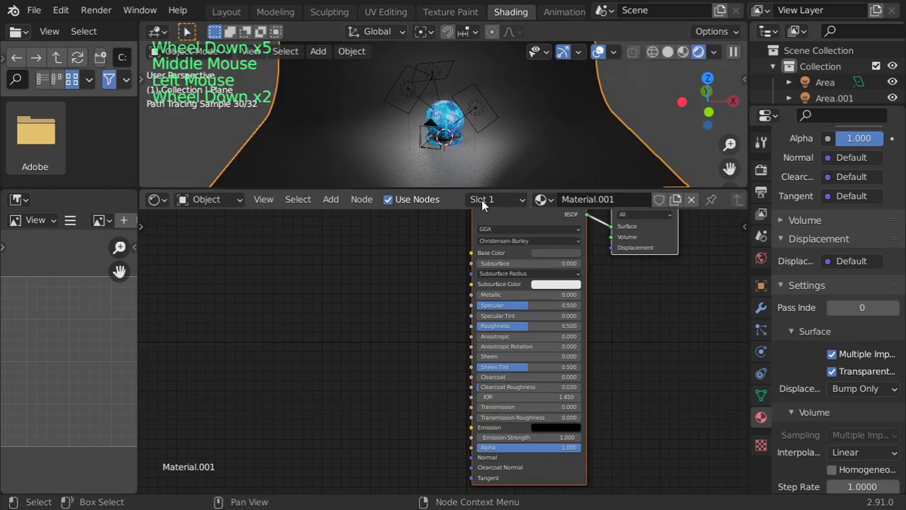
{"action": "left_click", "coordinate": [546, 200]}
{"action": "double_click", "coordinate": [598, 199]}
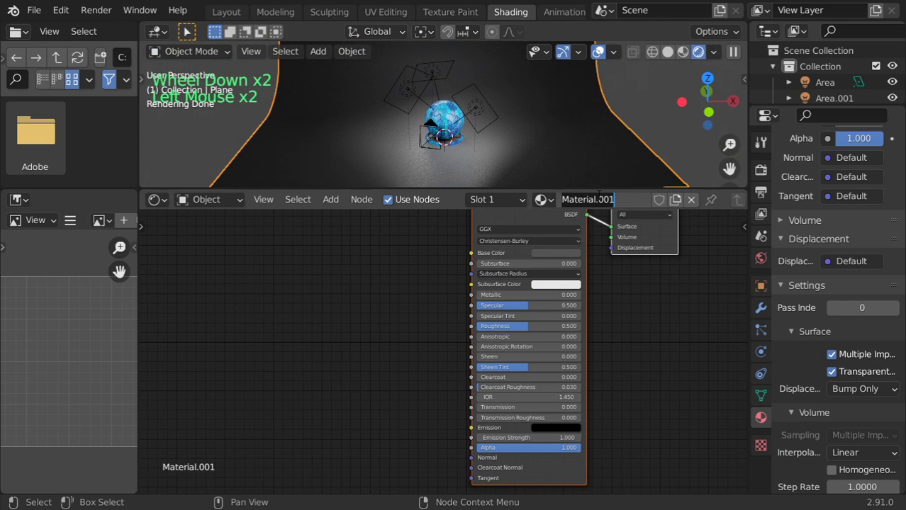
{"action": "type", "text": "bg"}
{"action": "key", "text": "Return"}
Lower the tiles material's Roughness to 0.144, then reassign bg to the floor plane
{"action": "left_click", "coordinate": [547, 199]}
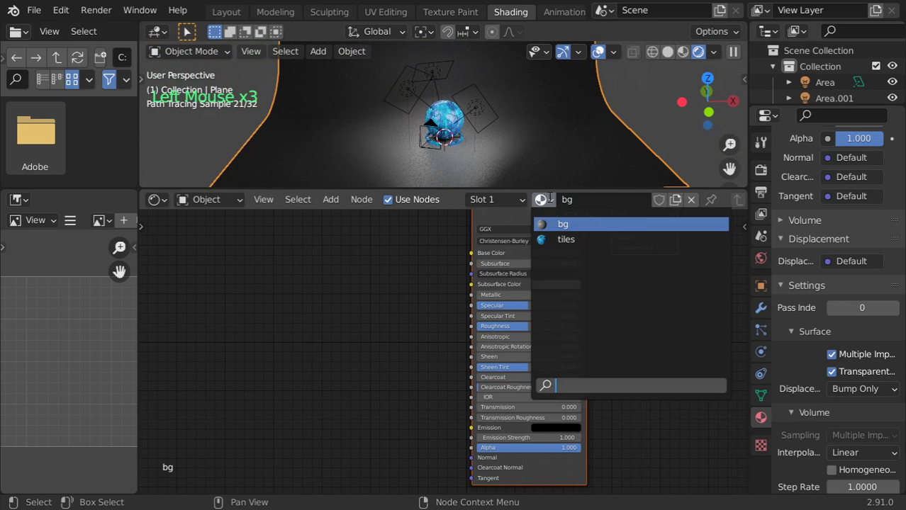
{"action": "left_click", "coordinate": [560, 239]}
{"action": "middle_click_drag", "start_coordinate": [580, 143], "coordinate": [510, 152]}
{"action": "scroll", "coordinate": [510, 152], "scroll_direction": "up", "scroll_amount": 2}
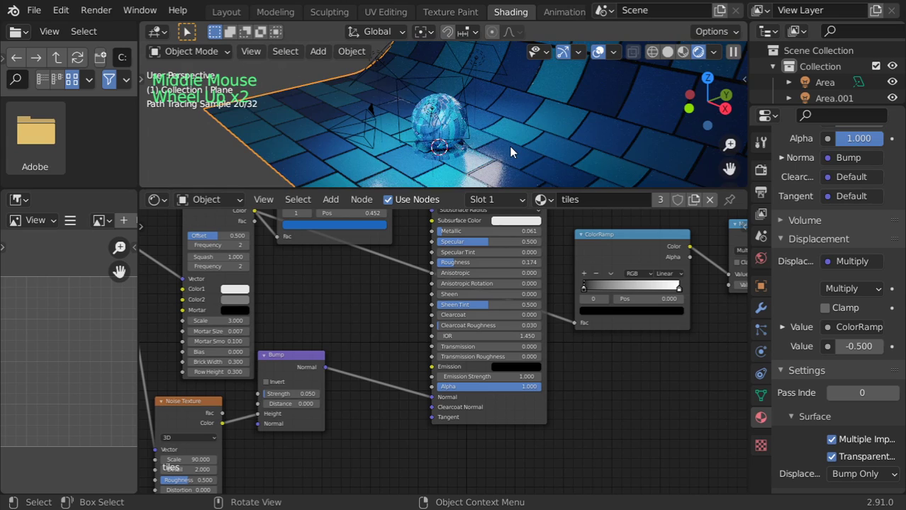
{"action": "scroll", "coordinate": [510, 146], "scroll_direction": "up", "scroll_amount": 4}
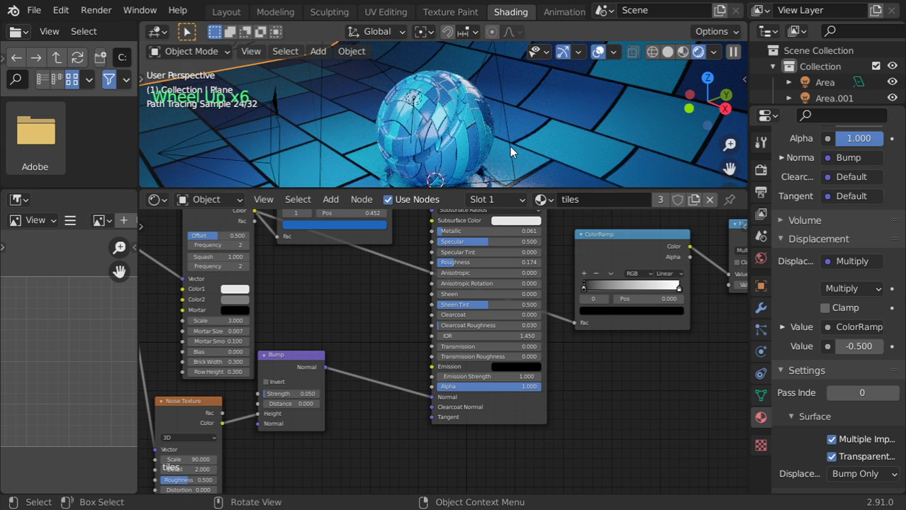
{"action": "scroll", "coordinate": [510, 147], "scroll_direction": "down", "scroll_amount": 3}
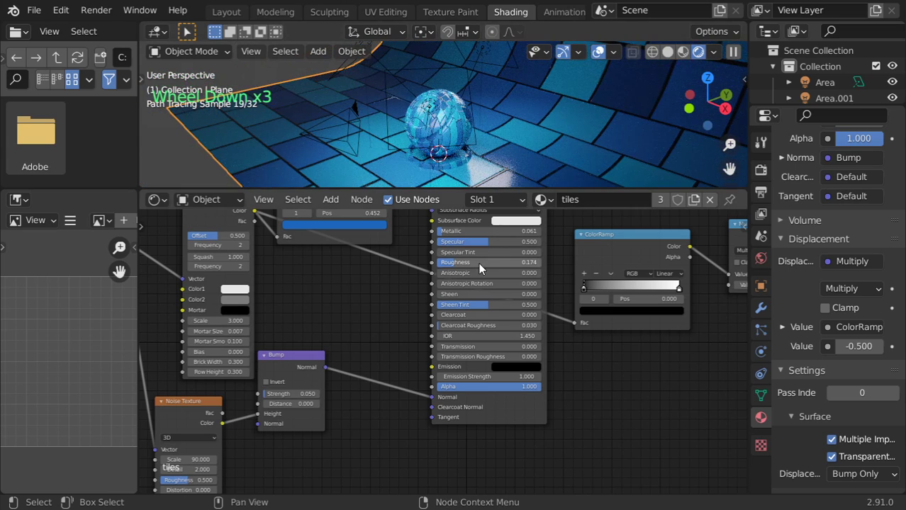
{"action": "mouse_move", "coordinate": [489, 263]}
{"action": "left_mouse_down"}
{"action": "mouse_move", "coordinate": [476, 263]}
{"action": "mouse_move", "coordinate": [492, 259]}
{"action": "left_mouse_up"}
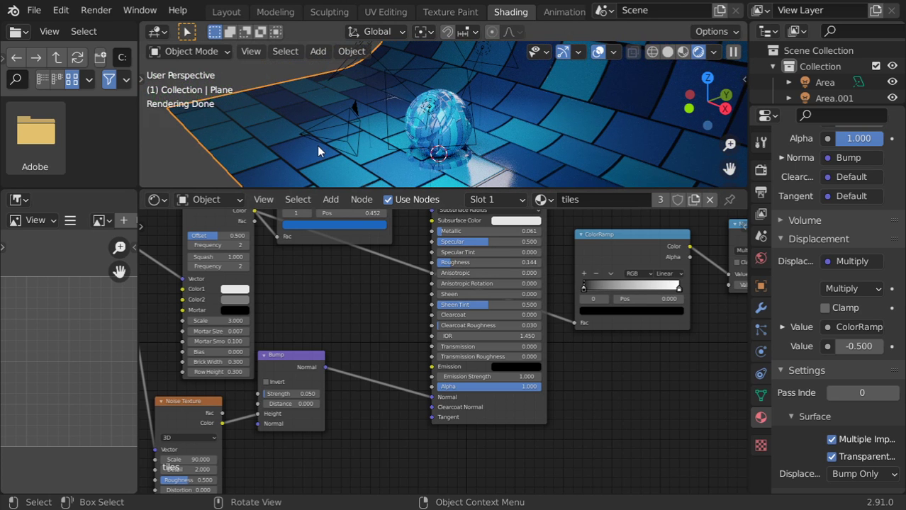
{"action": "left_click", "coordinate": [540, 200]}
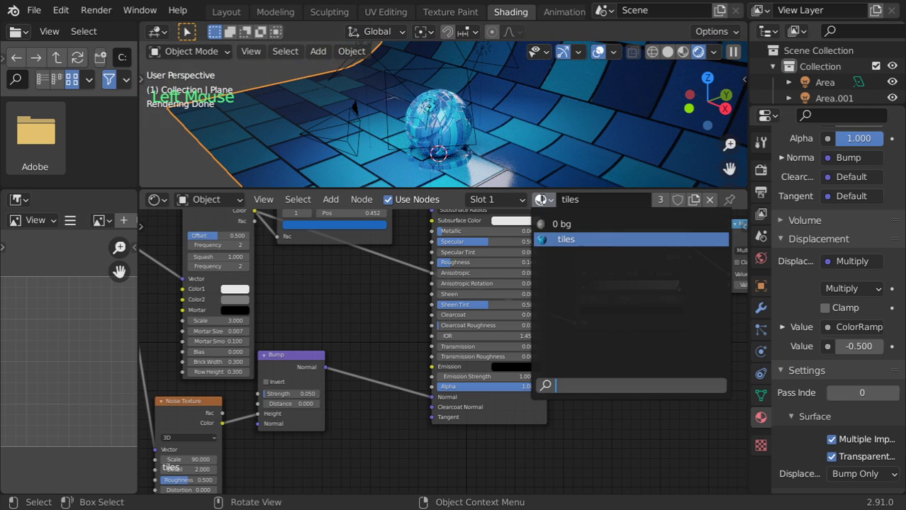
{"action": "left_click", "coordinate": [553, 224]}
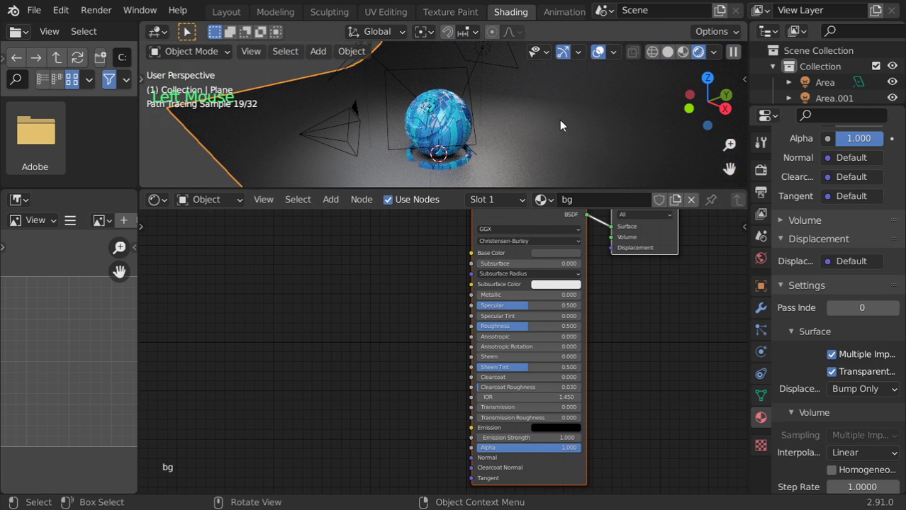